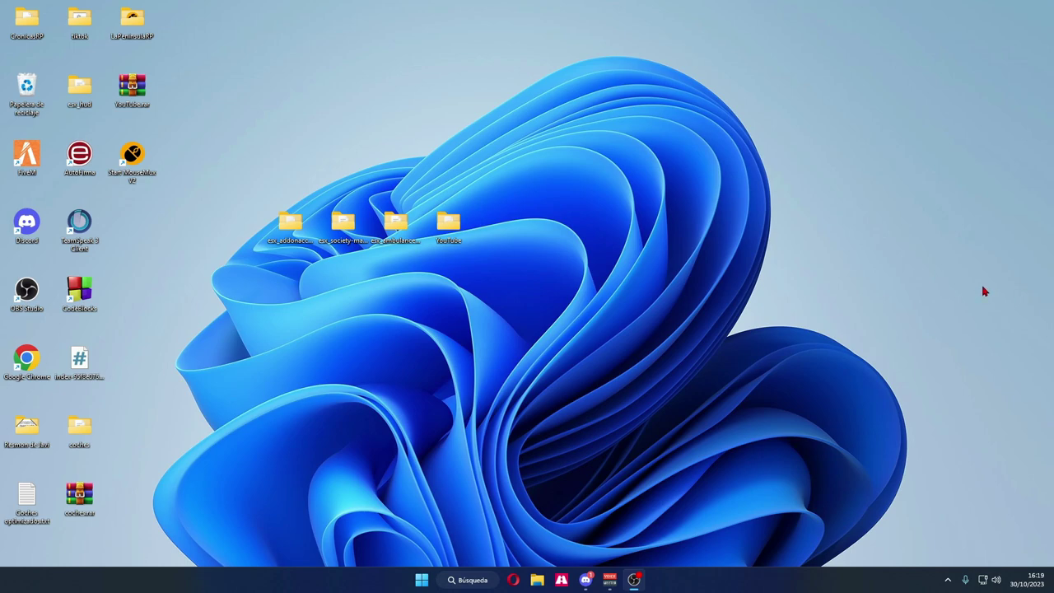
left_click(395, 224)
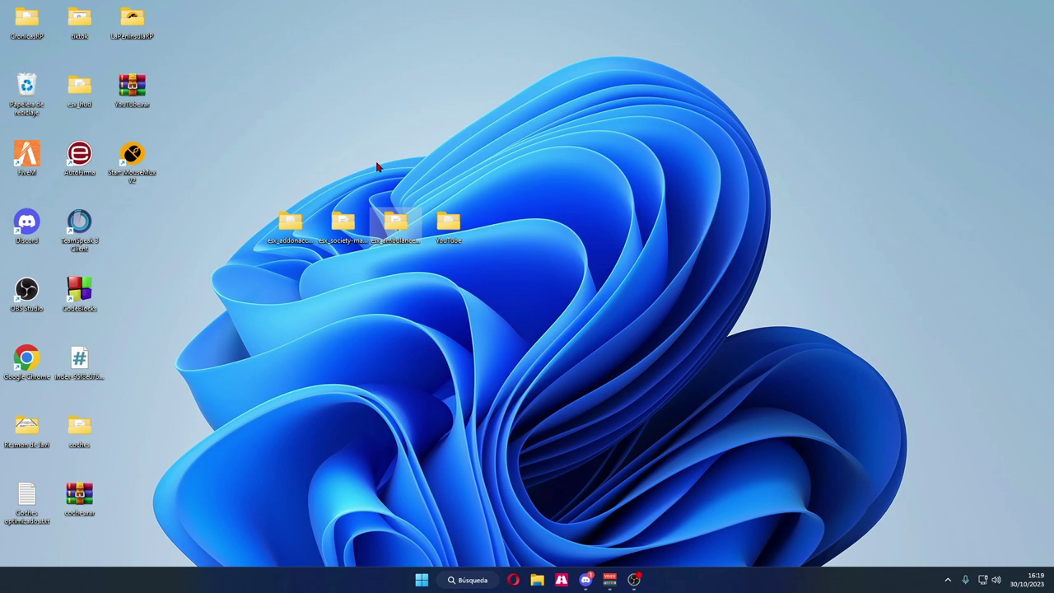
left_click_drag(344, 262, 265, 203)
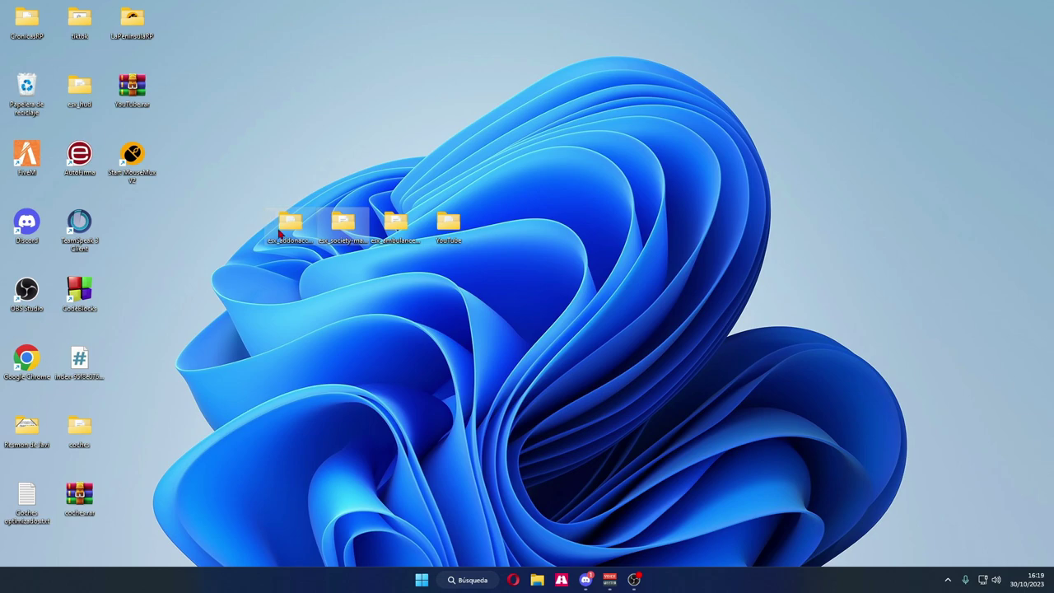
left_click(310, 263)
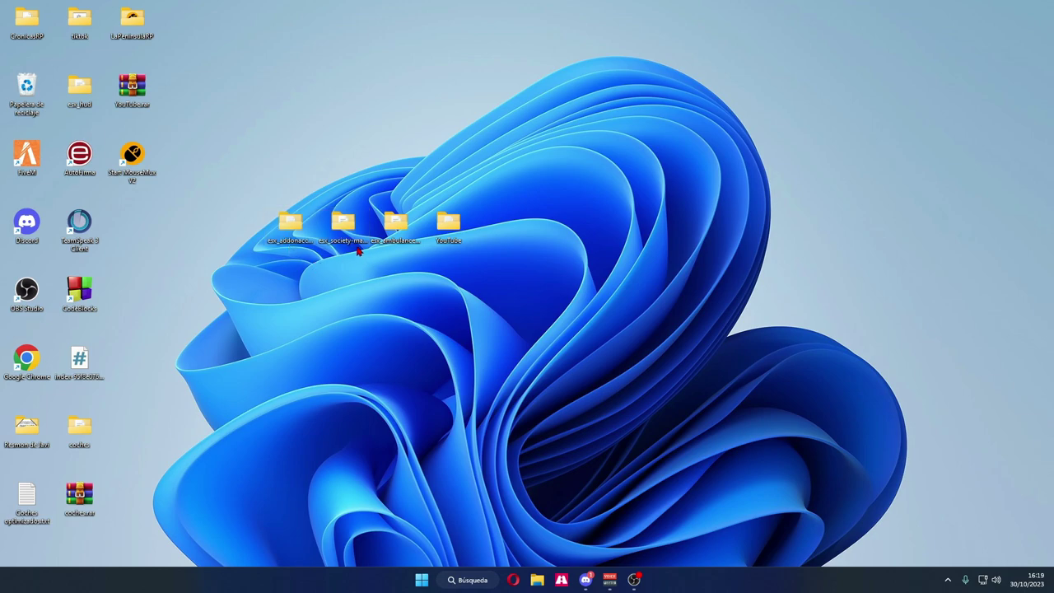
left_click_drag(332, 268, 302, 198)
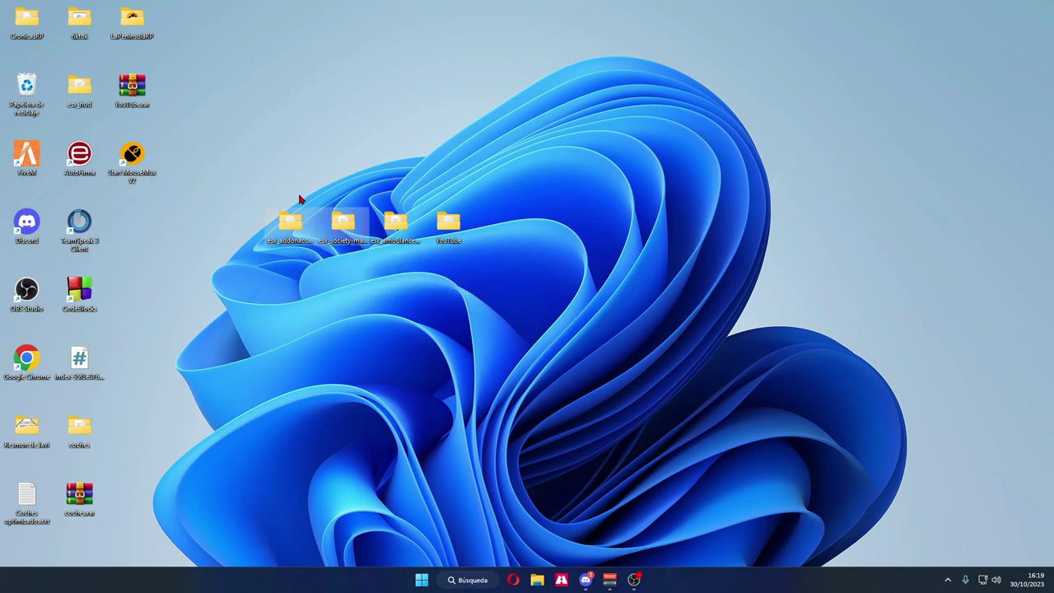
left_click(450, 255)
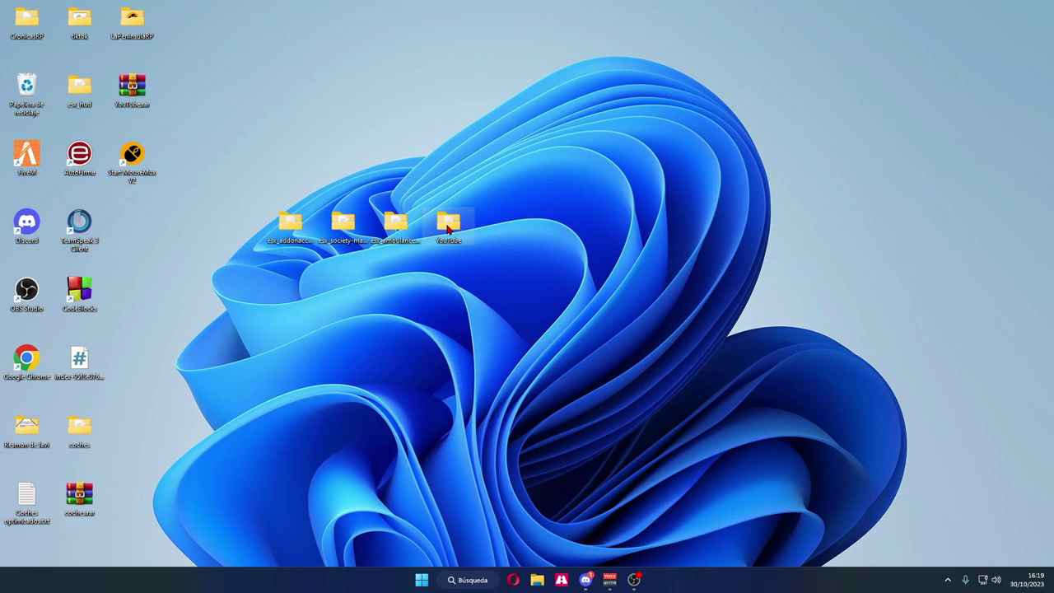
Open the [jobs] folder under YouTube, txData, CFXDefault_42E75A.base, resources in File Explorer
double_click(448, 226)
double_click(255, 190)
double_click(203, 175)
double_click(204, 191)
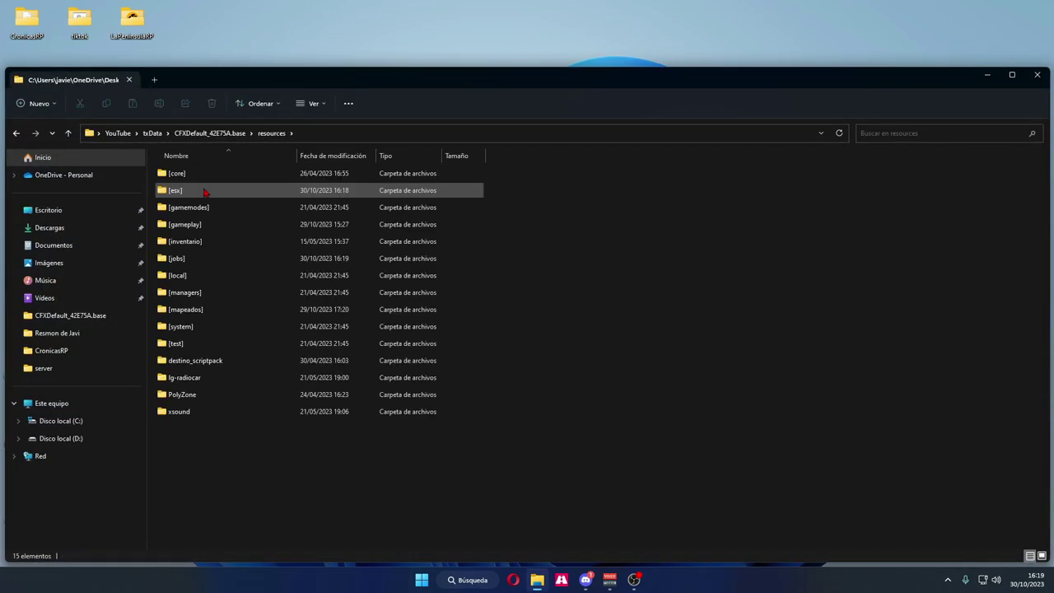
double_click(177, 258)
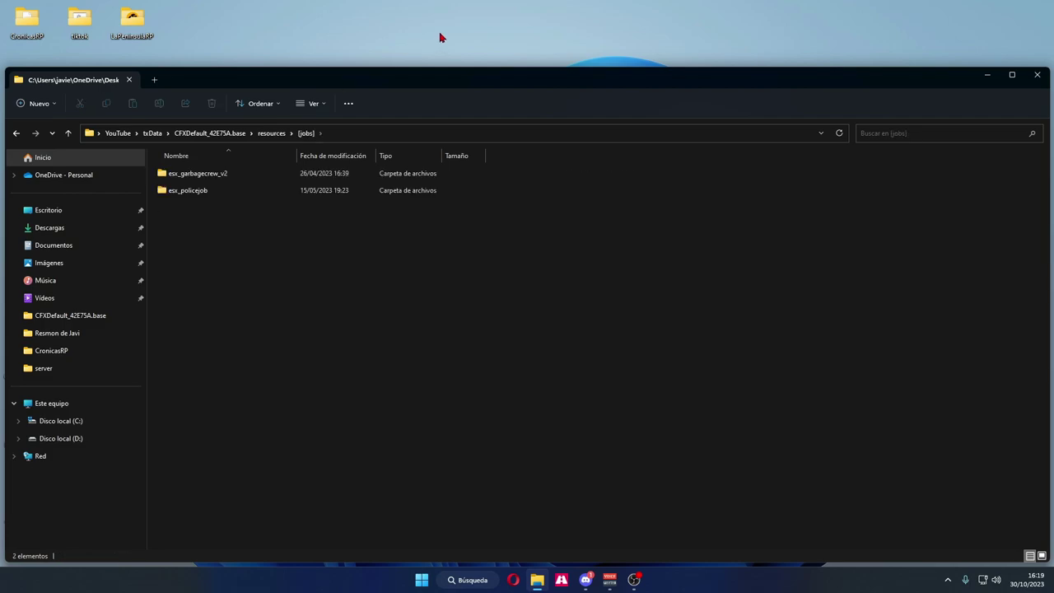
Copy the desktop's esx_ambulancejob-main folder into the [jobs] folder, and select esx_ambulancejob.sql inside the copy
left_click(996, 76)
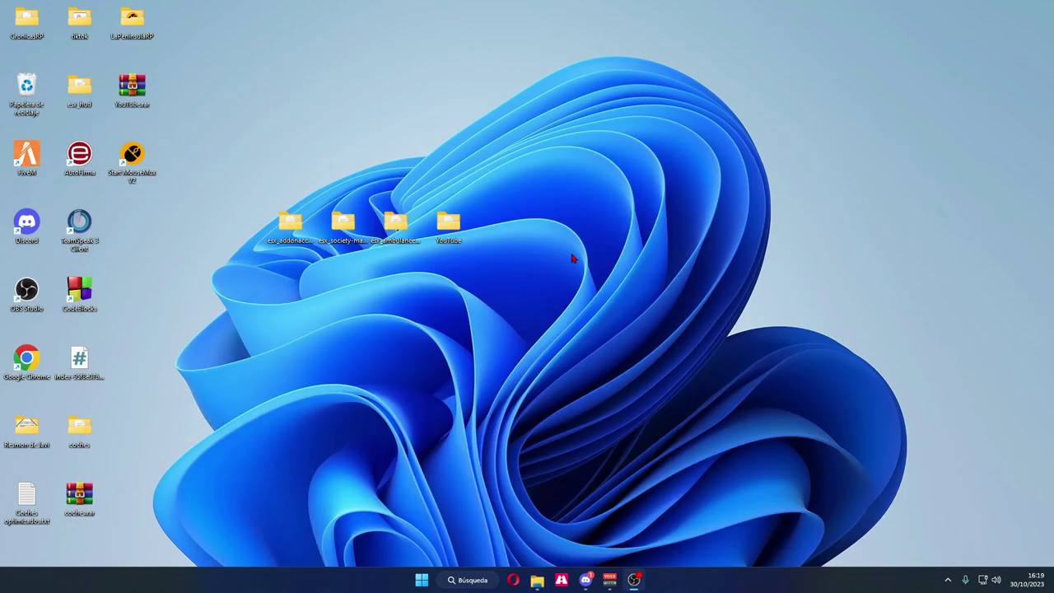
double_click(430, 229)
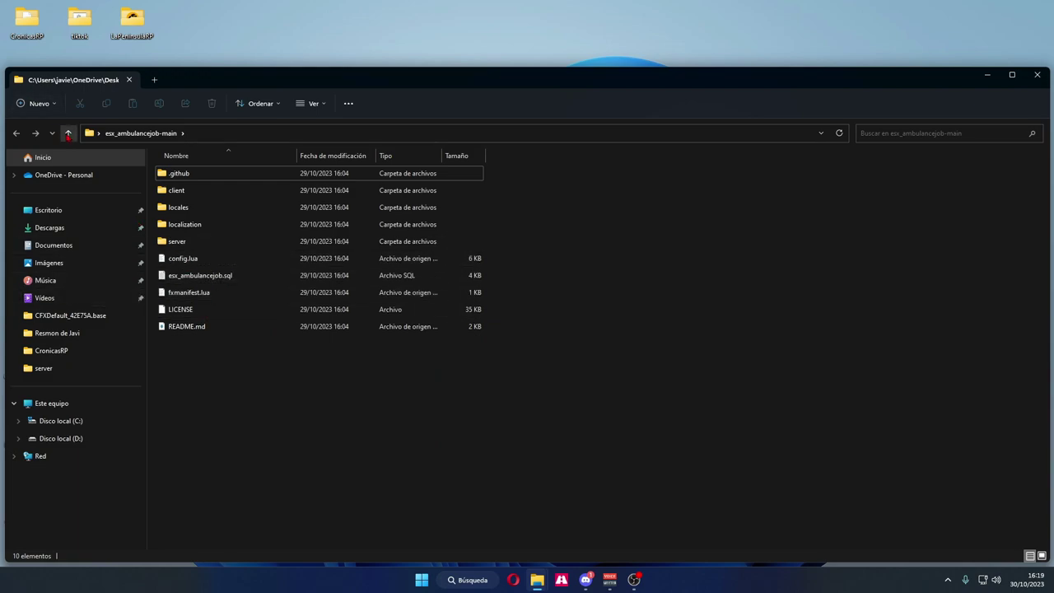
left_click(69, 133)
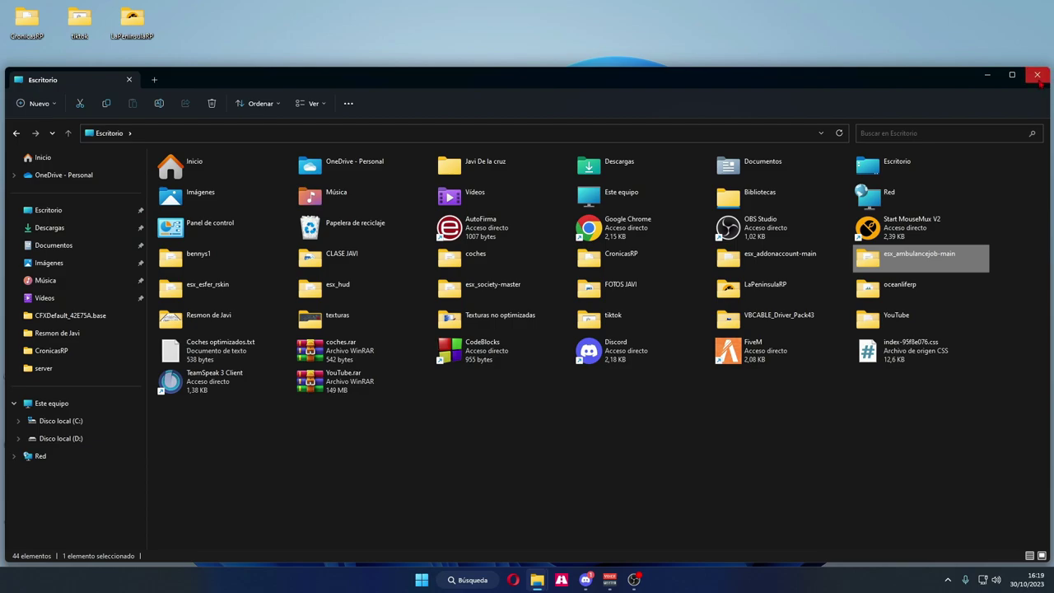
left_click(1038, 75)
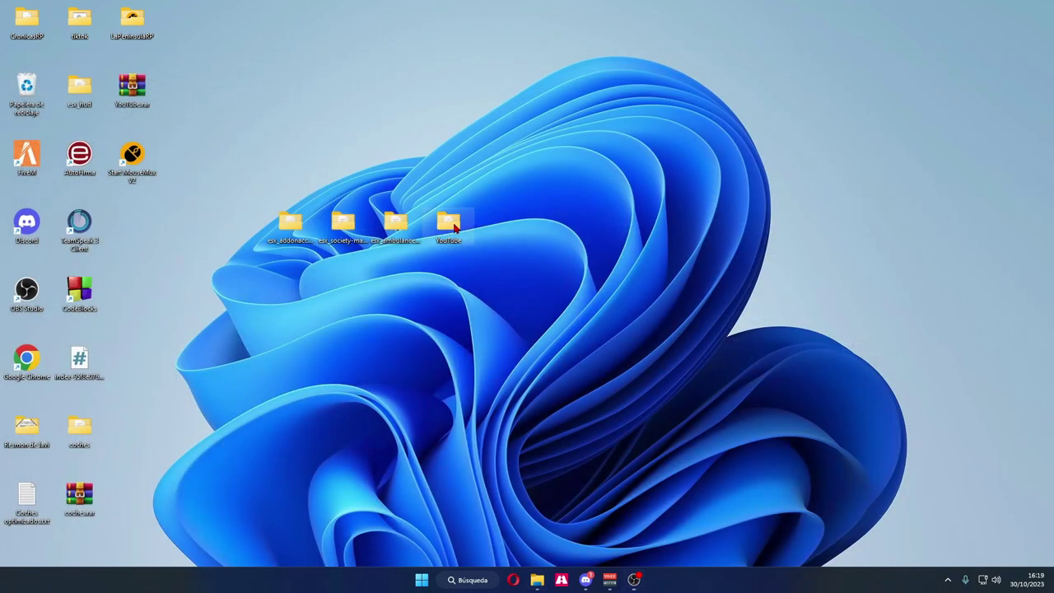
left_click(537, 580)
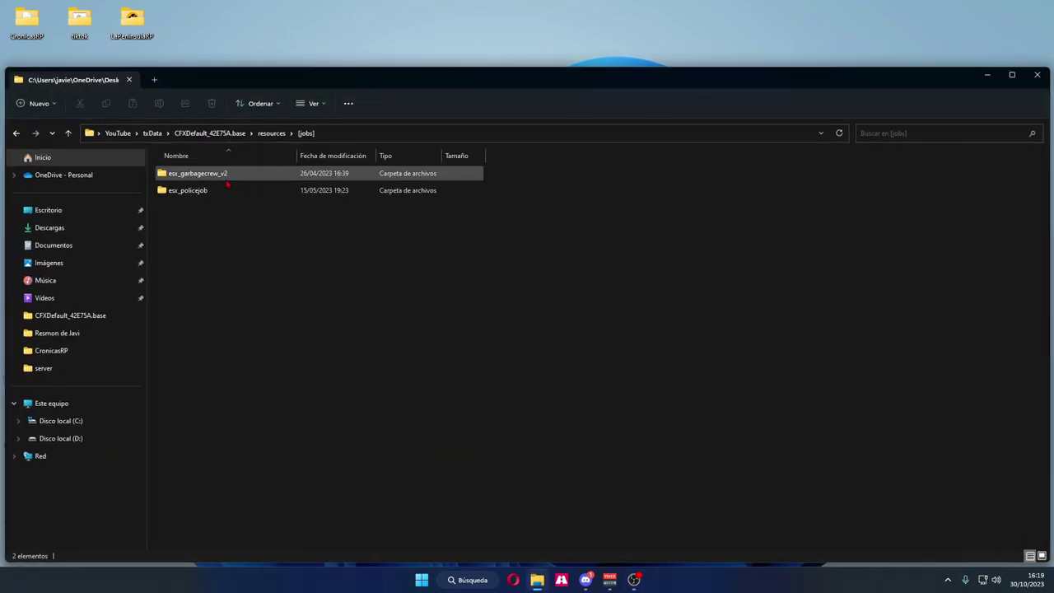
key("ctrl+v")
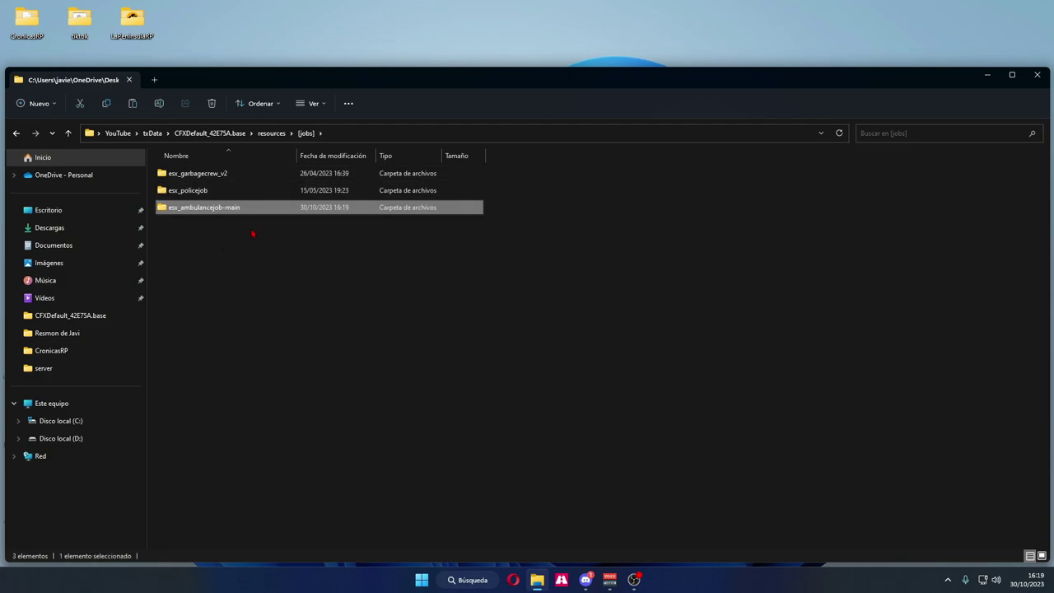
double_click(222, 208)
left_click(224, 276)
Launch HeidiSQL and try to open the "localhost youtube" session
left_click(467, 580)
type("he")
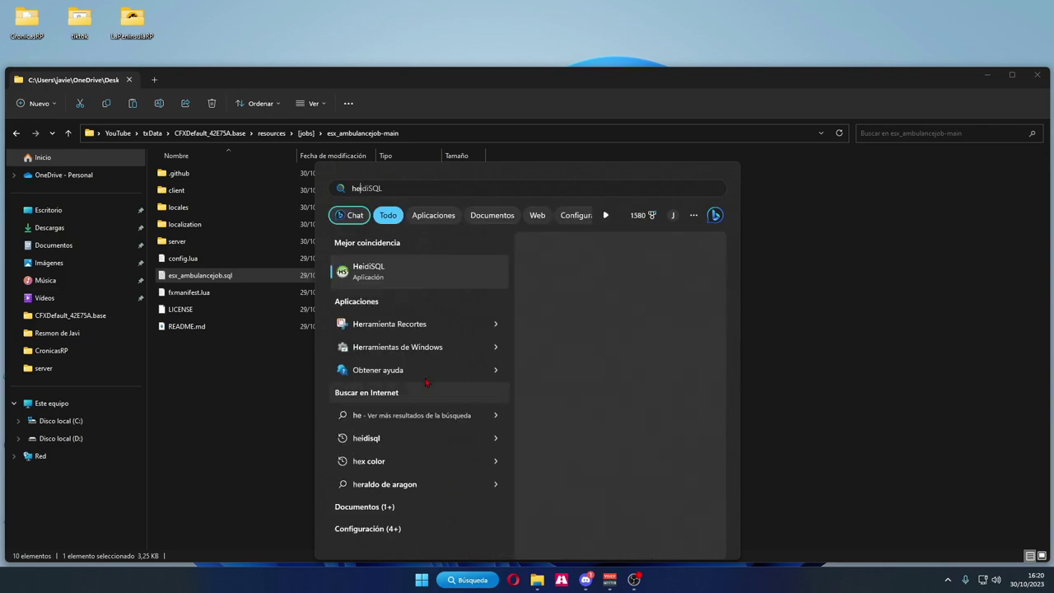
left_click(404, 272)
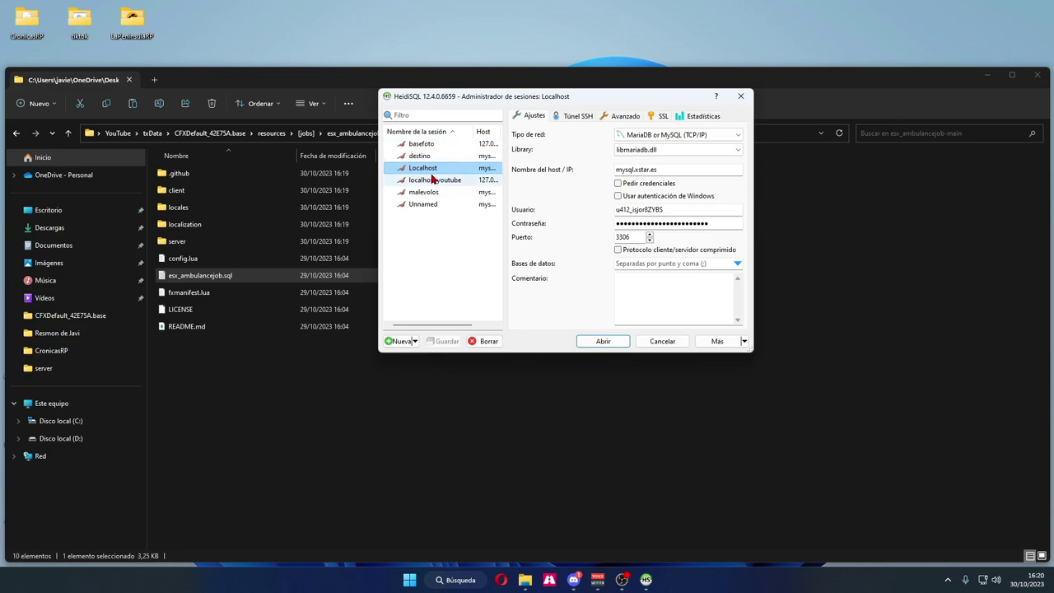
left_click(434, 179)
left_click(602, 340)
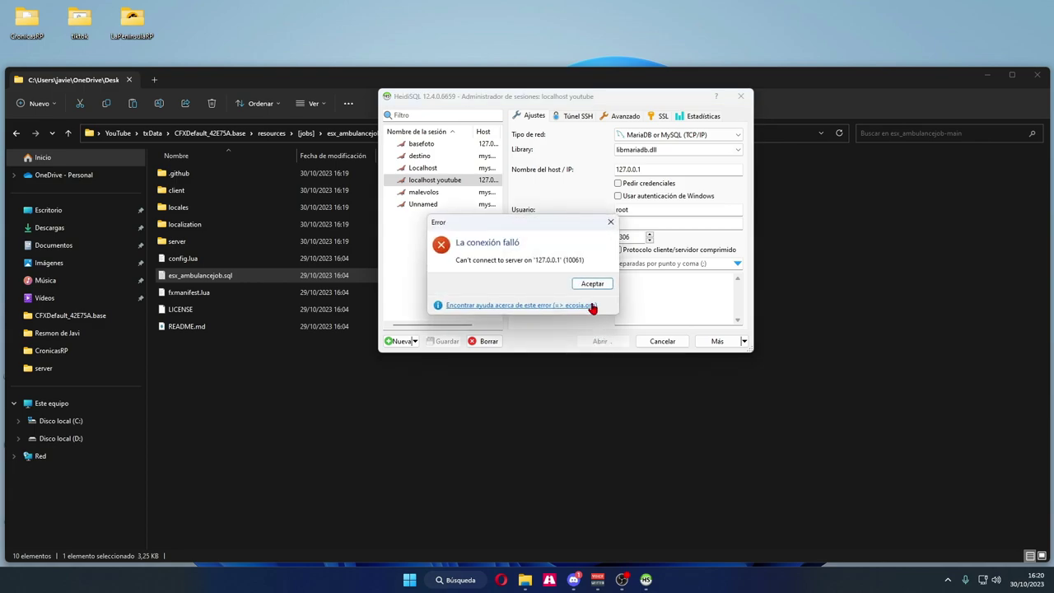
left_click(591, 284)
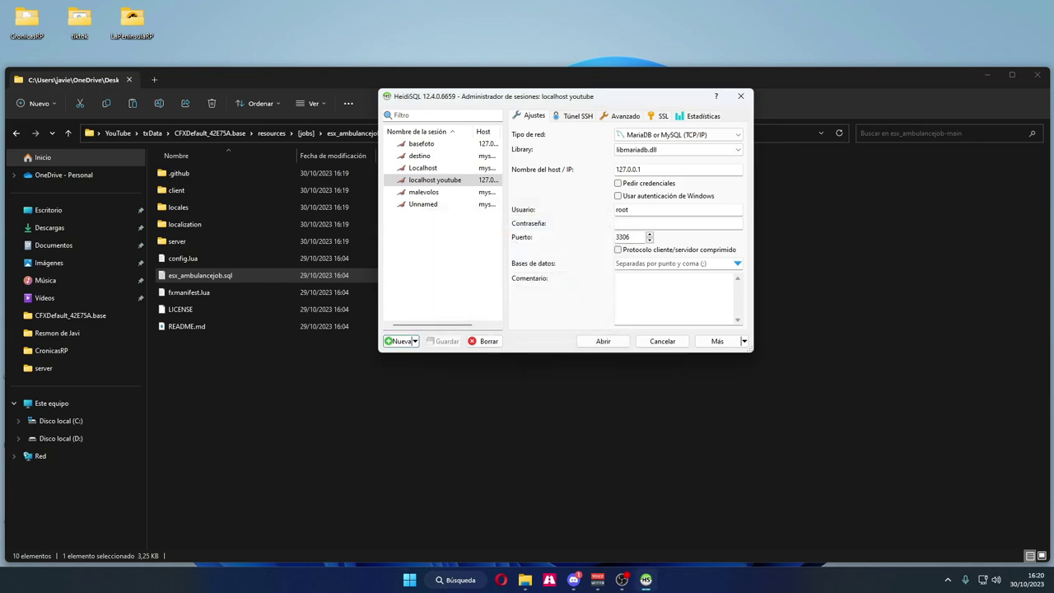
Launch XAMPP Control Panel, start the Apache and MySQL modules, and minimize it
left_click(452, 580)
type("xaMPP Control Panel")
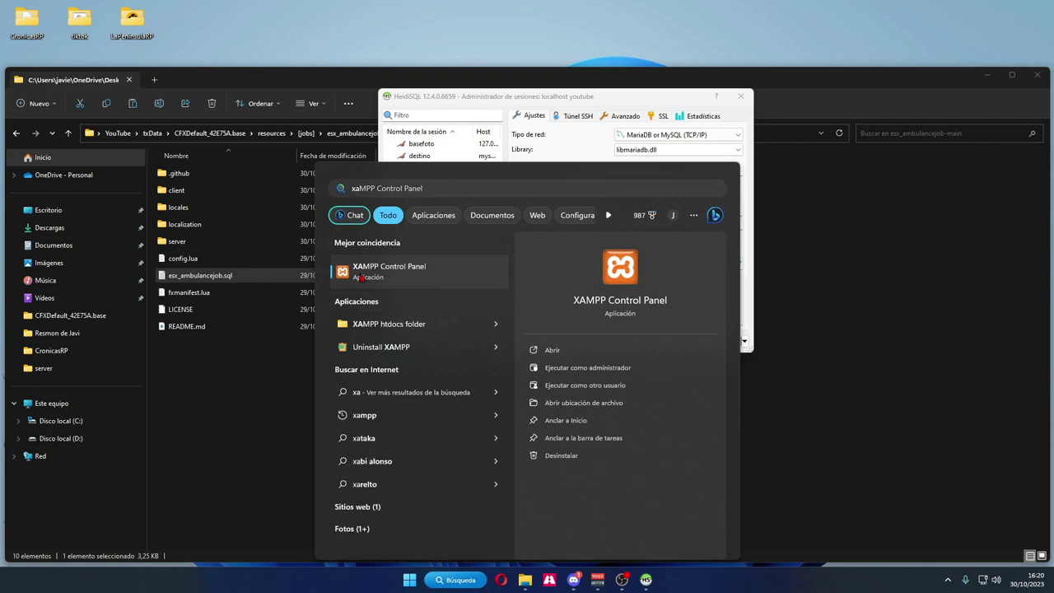
left_click(360, 277)
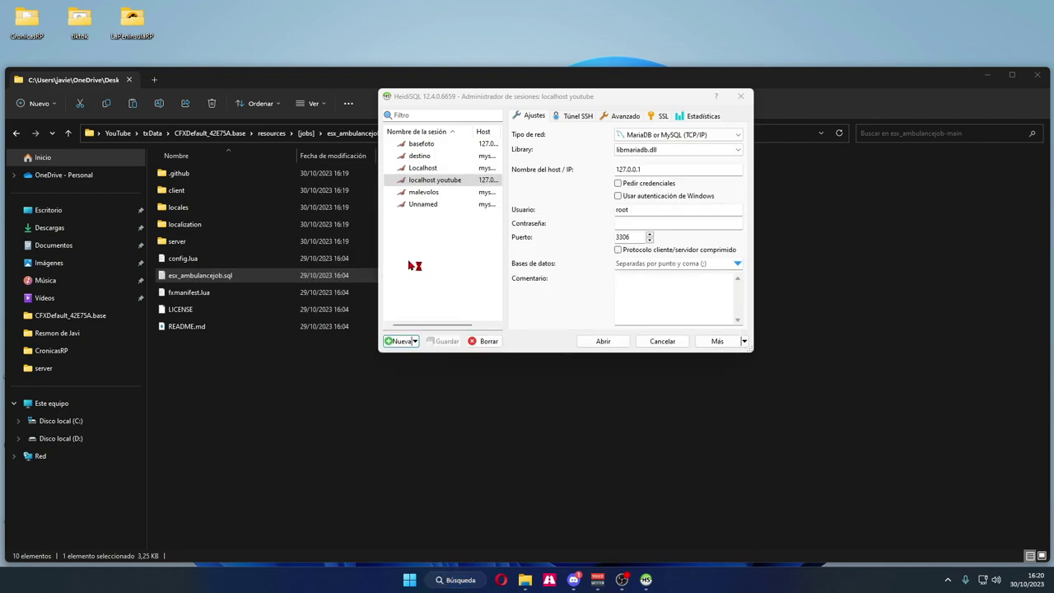
left_click(190, 60)
left_click(191, 77)
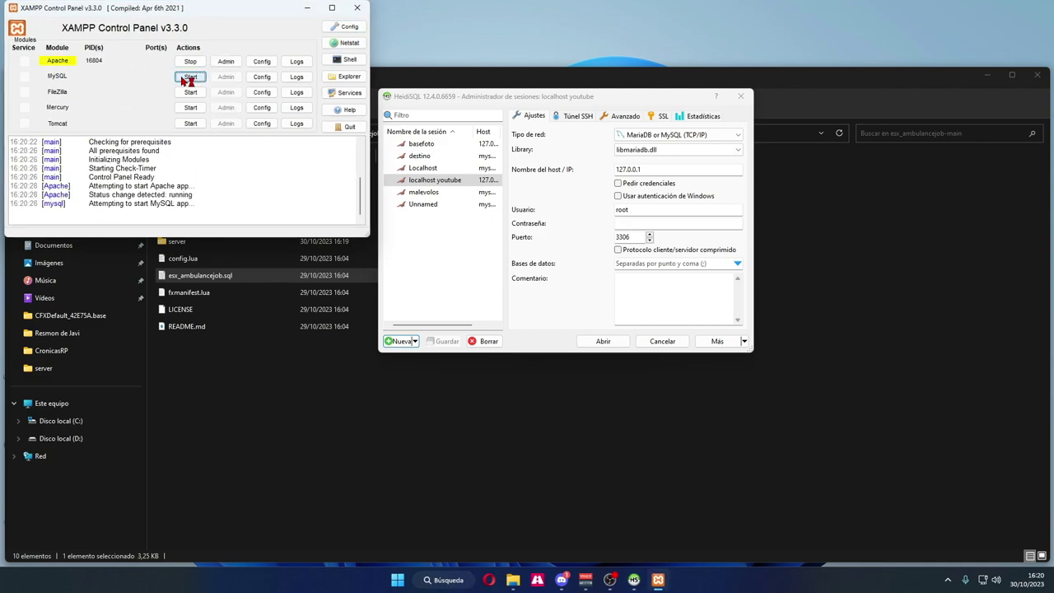
left_click(307, 8)
Open the "localhost youtube" session in HeidiSQL and maximize its window
left_click(605, 342)
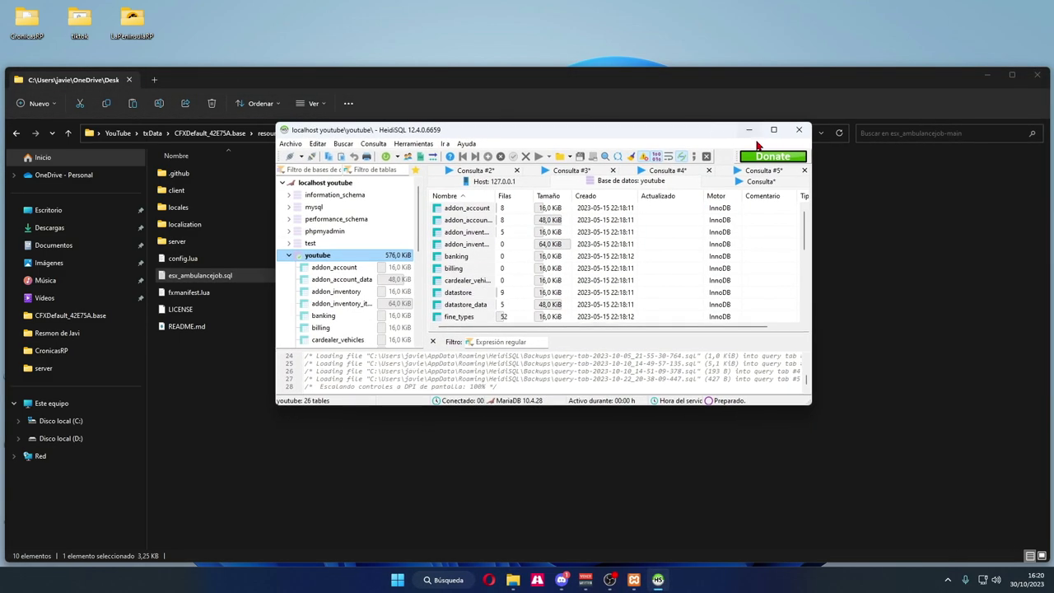
left_click(775, 132)
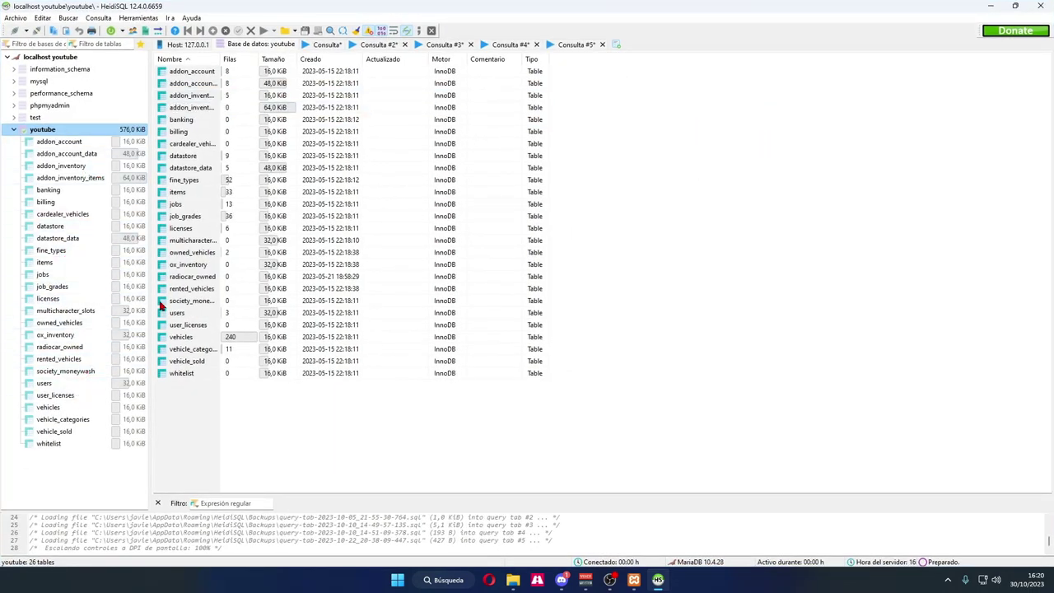
Close the old query tabs 2 to 5 and open a blank query with an enlarged editor area
left_click(602, 46)
left_click(537, 45)
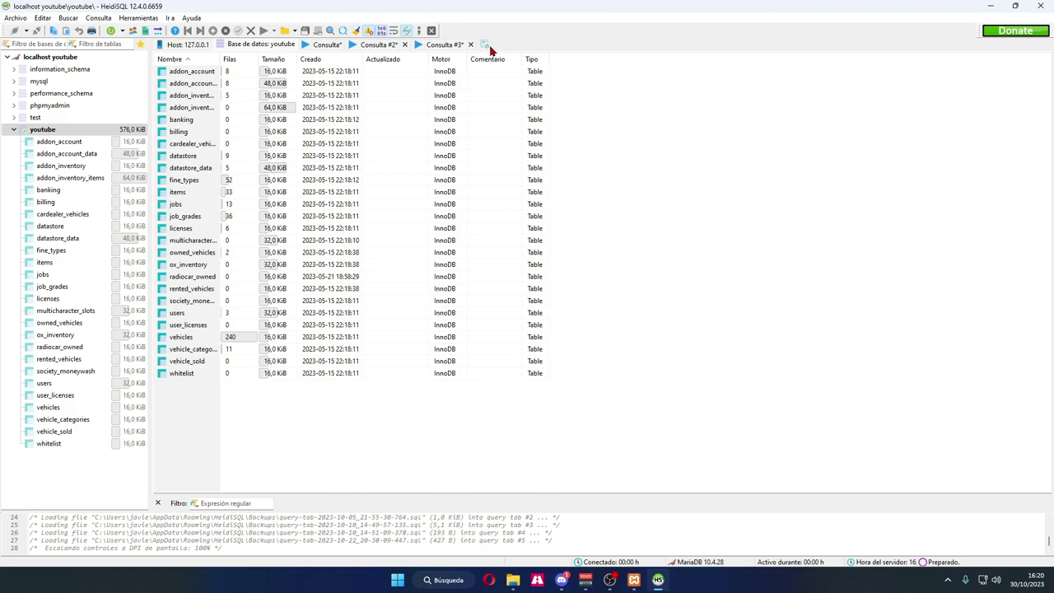
left_click(470, 45)
left_click(405, 45)
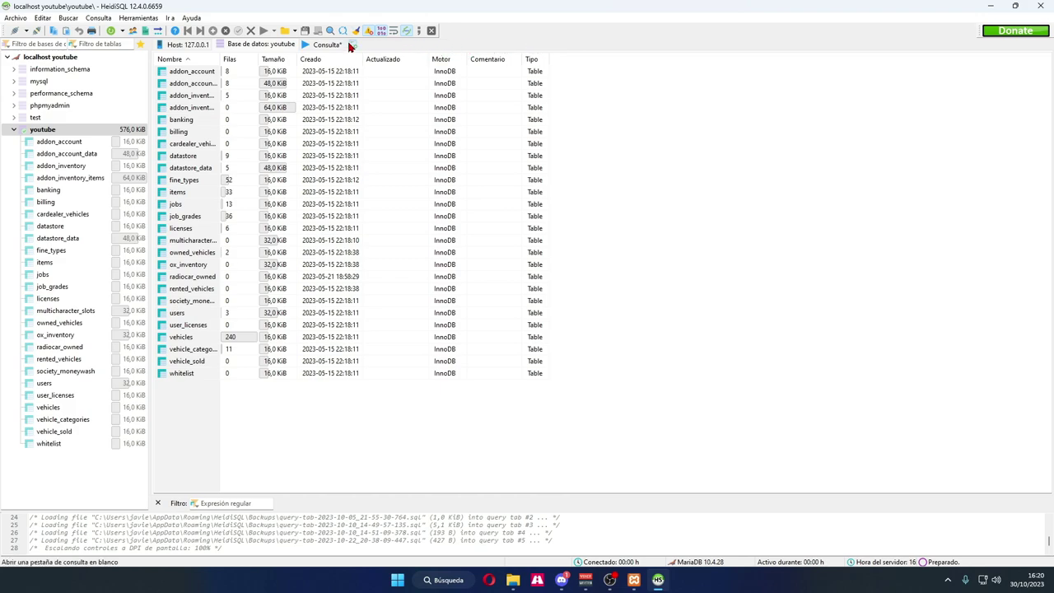
left_click(353, 45)
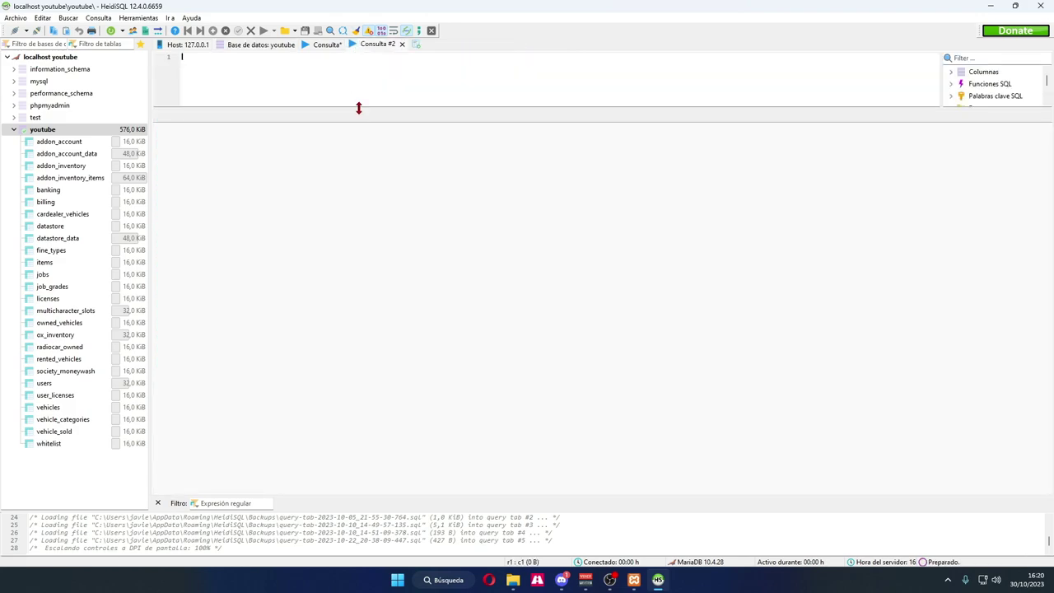
left_click_drag(358, 108, 372, 404)
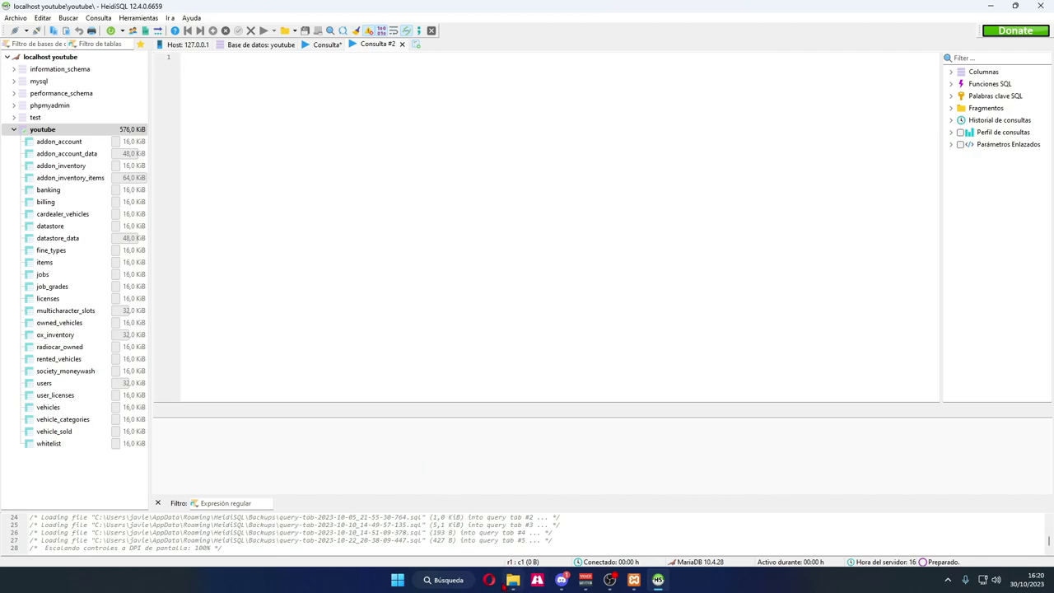
Open esx_ambulancejob.sql from the esx_ambulancejob-main folder in Notepad and copy all of its SQL code
left_click(510, 580)
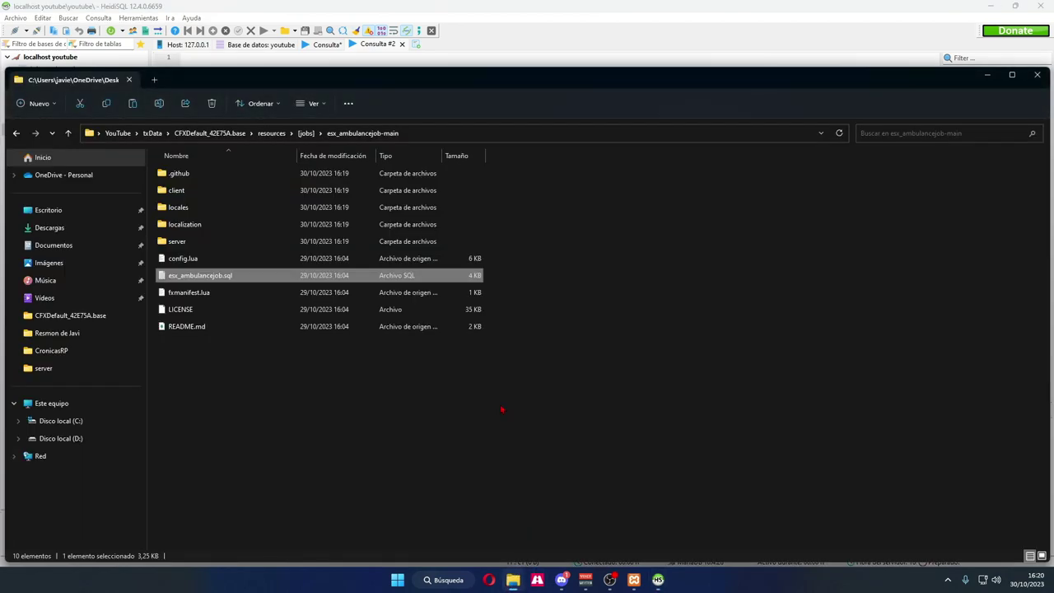
double_click(190, 276)
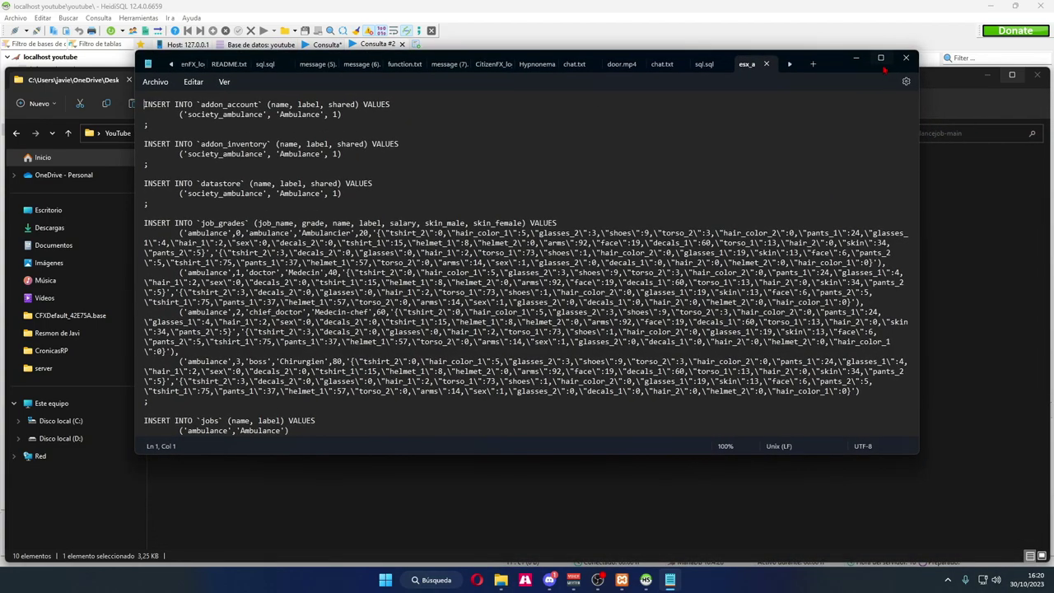
left_click(880, 58)
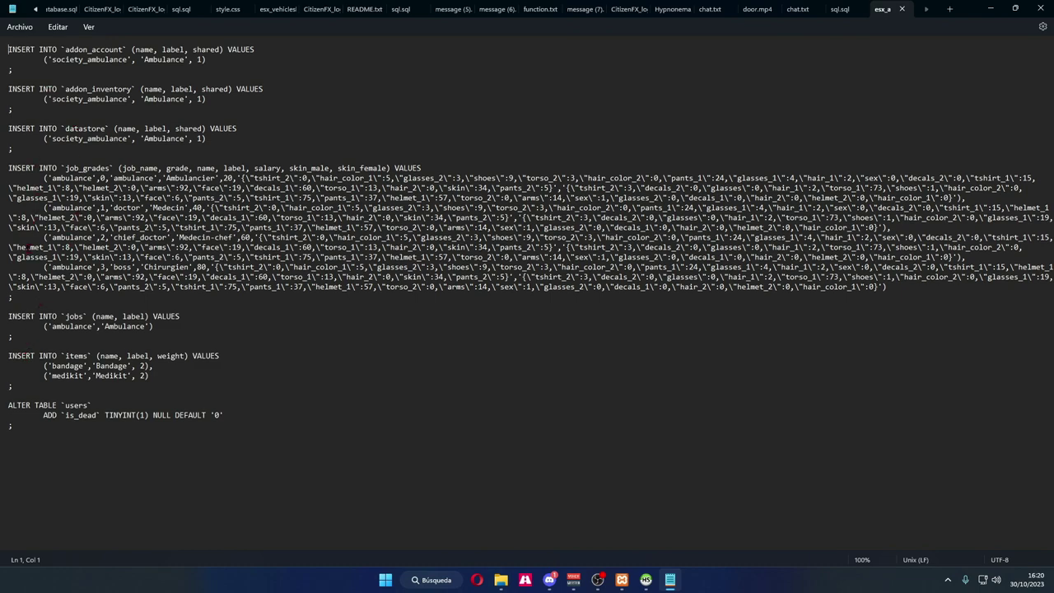
left_click_drag(49, 432, 8, 87)
right_click(89, 132)
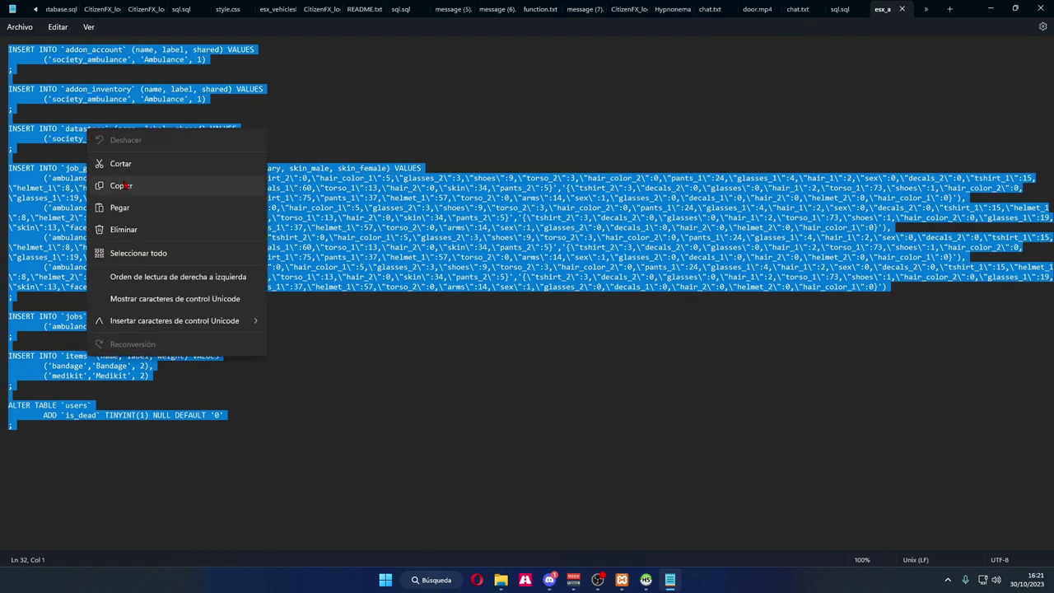
left_click(130, 189)
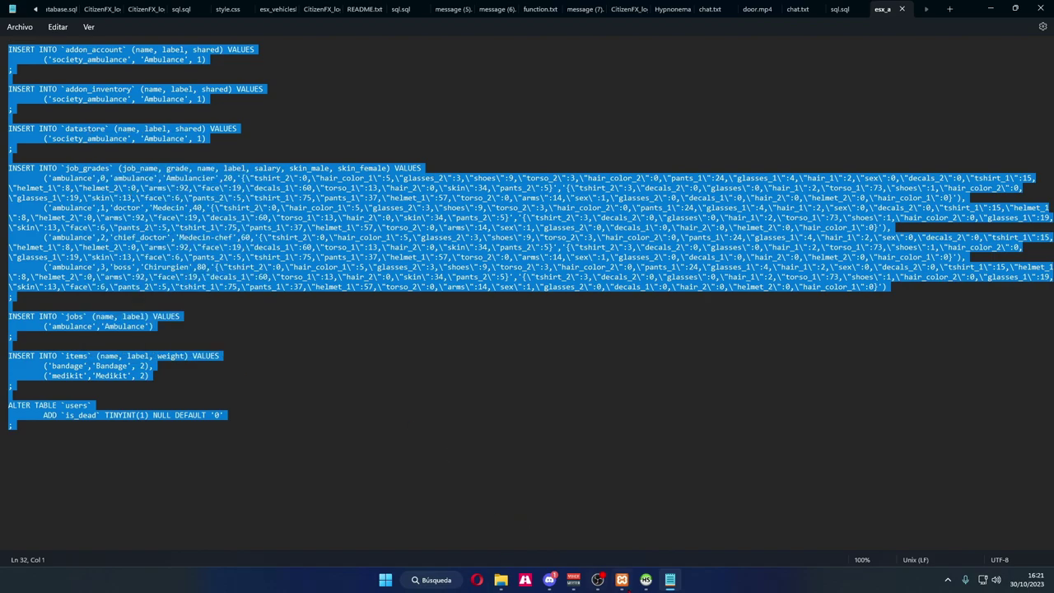
Switch to HeidiSQL, paste the copied SQL code into the blank query and run it on the youtube database
left_click(646, 580)
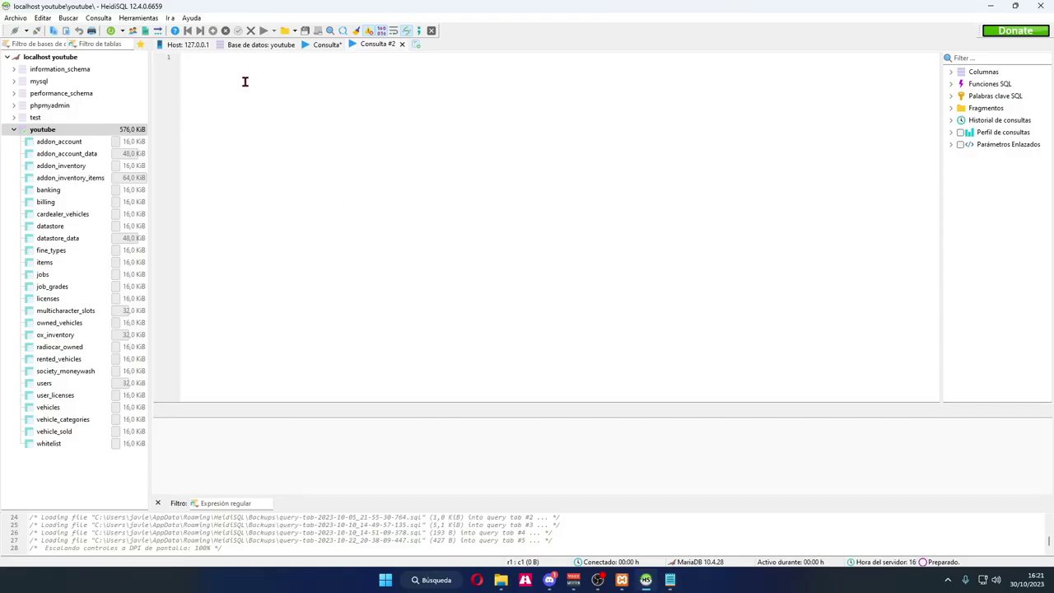
key("ctrl+v")
left_click(265, 31)
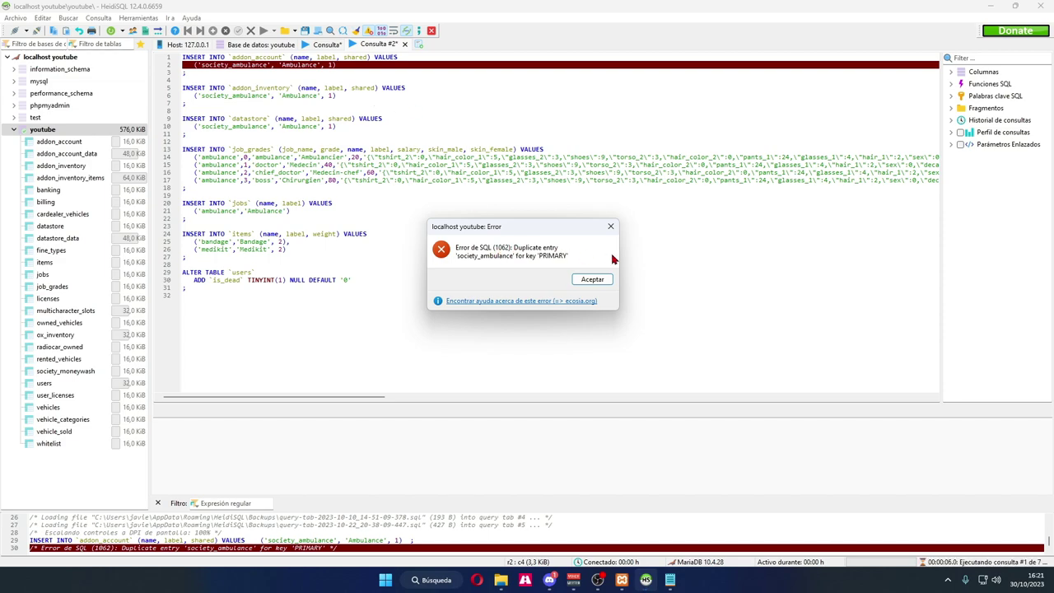
left_click(592, 279)
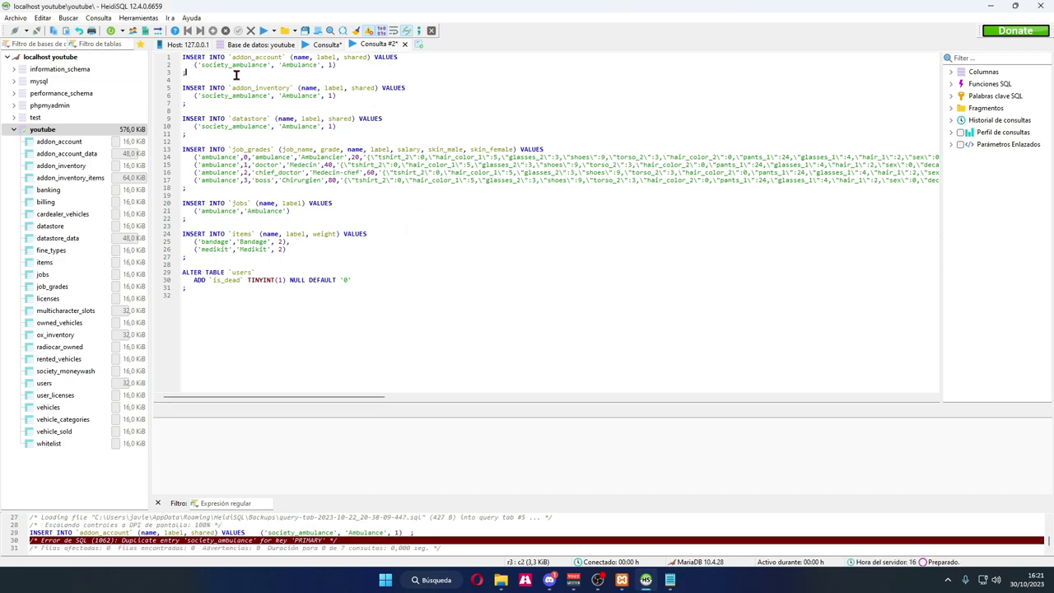
Delete the addon_account INSERT statement from the query and run the remaining SQL
left_click_drag(280, 76, 168, 43)
key("Delete")
left_click(263, 30)
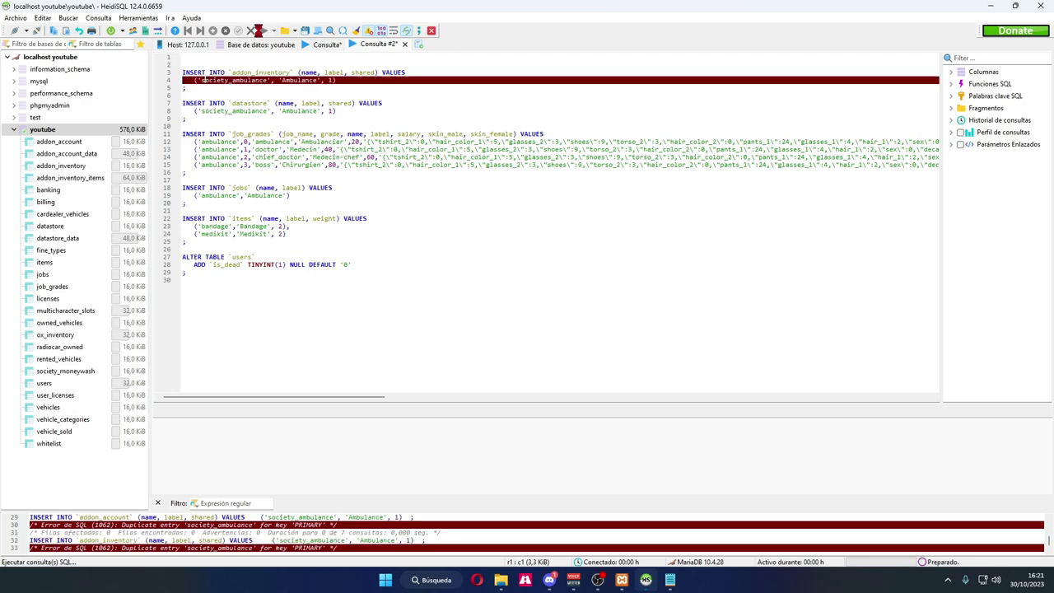
Delete the addon_inventory INSERT statement from the query and run the remaining SQL
left_click(586, 279)
left_click_drag(260, 91, 142, 33)
key("Delete")
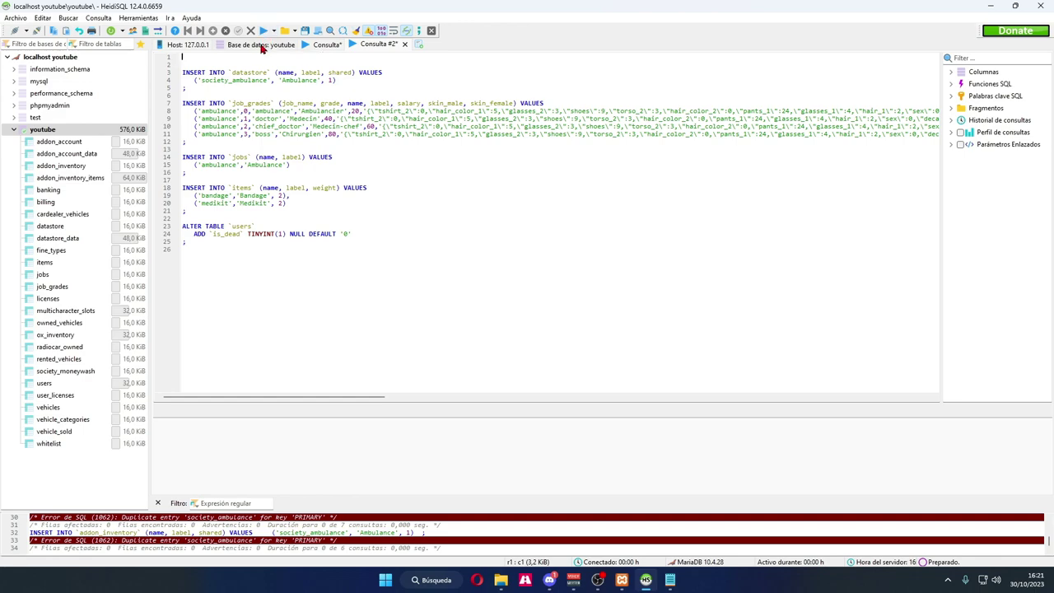
left_click(262, 31)
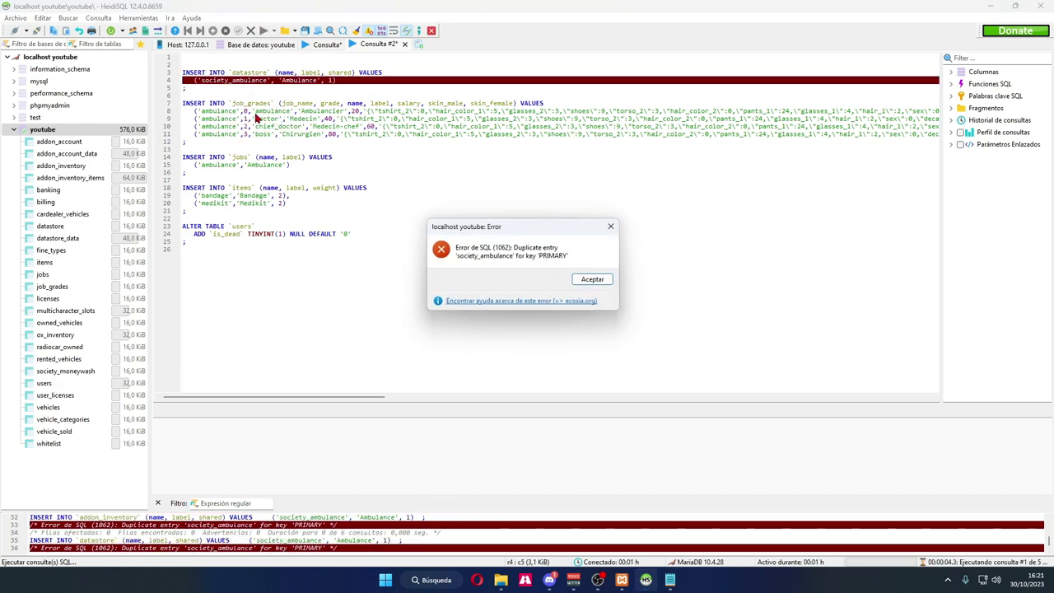
Delete the datastore INSERT statement from the query and run the remaining SQL
left_click(593, 279)
left_click(202, 86)
left_click_drag(202, 86, 173, 54)
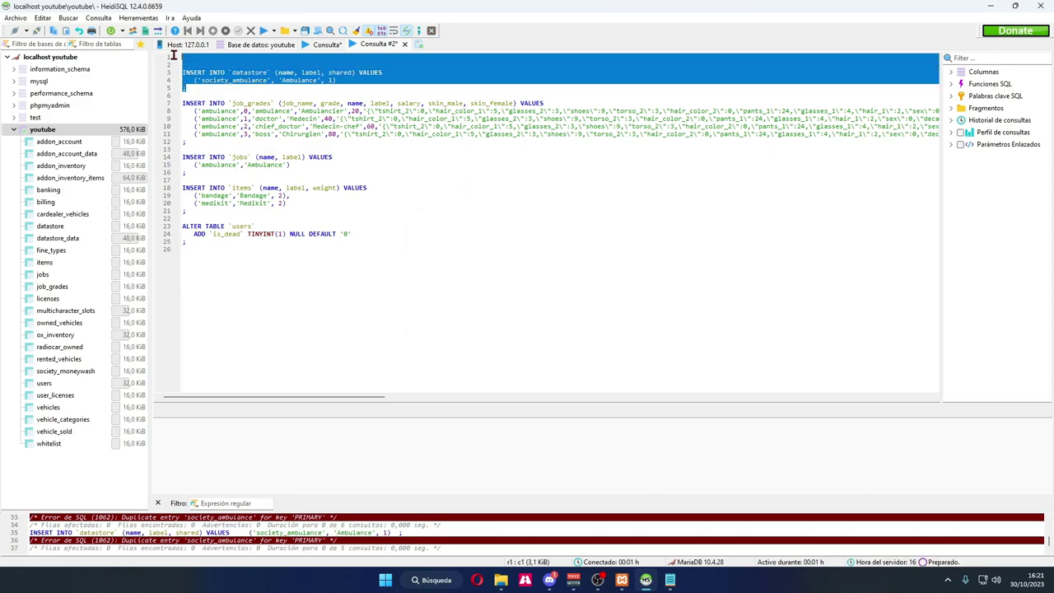
key("Delete")
left_click(264, 30)
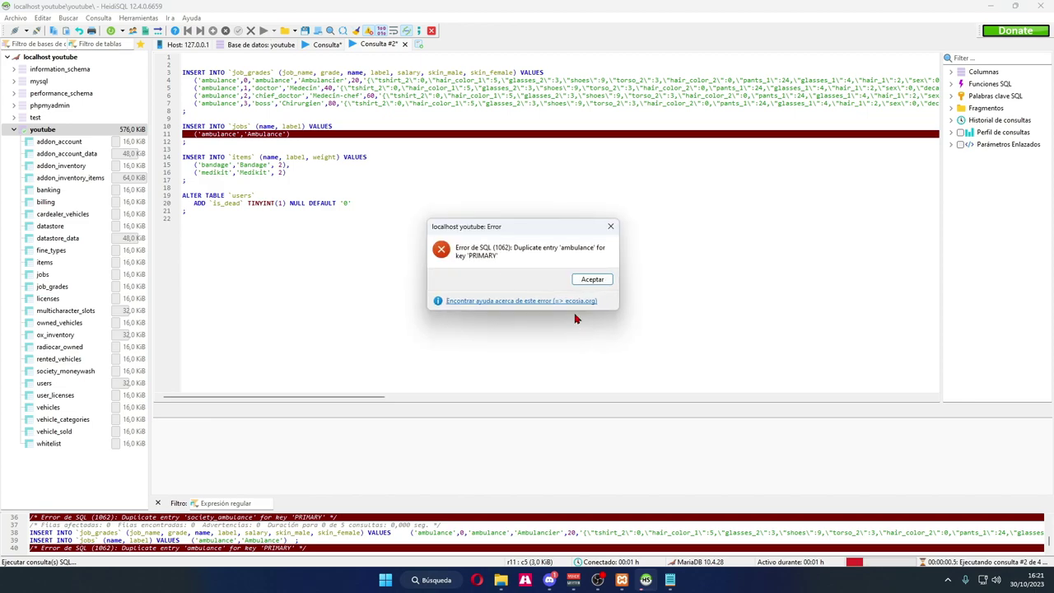
Delete the jobs INSERT statement from the query and run the remaining SQL
left_click(587, 281)
left_click_drag(202, 144, 176, 130)
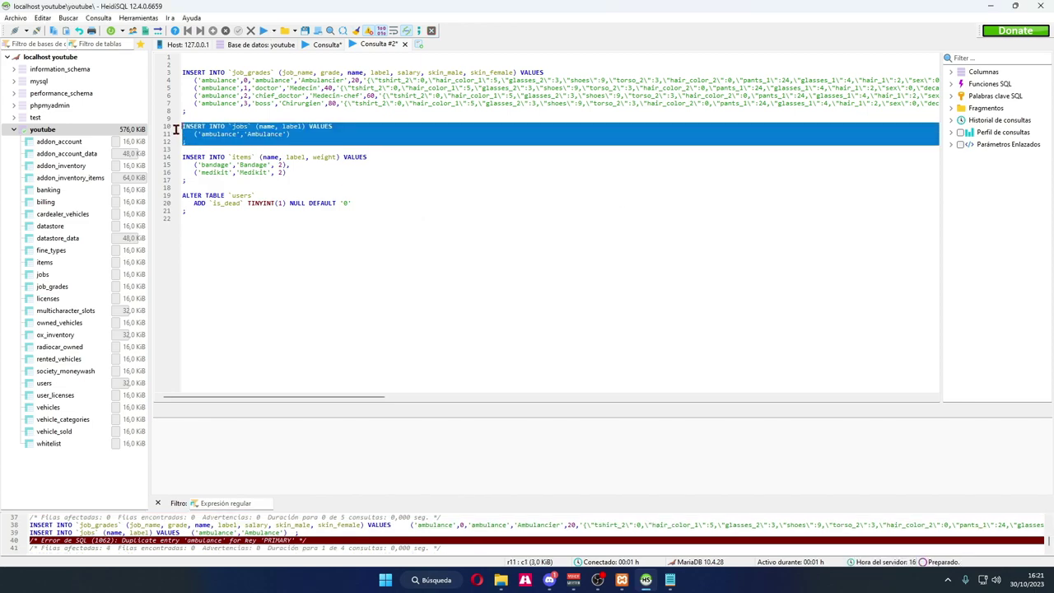
key("Delete")
left_click(264, 30)
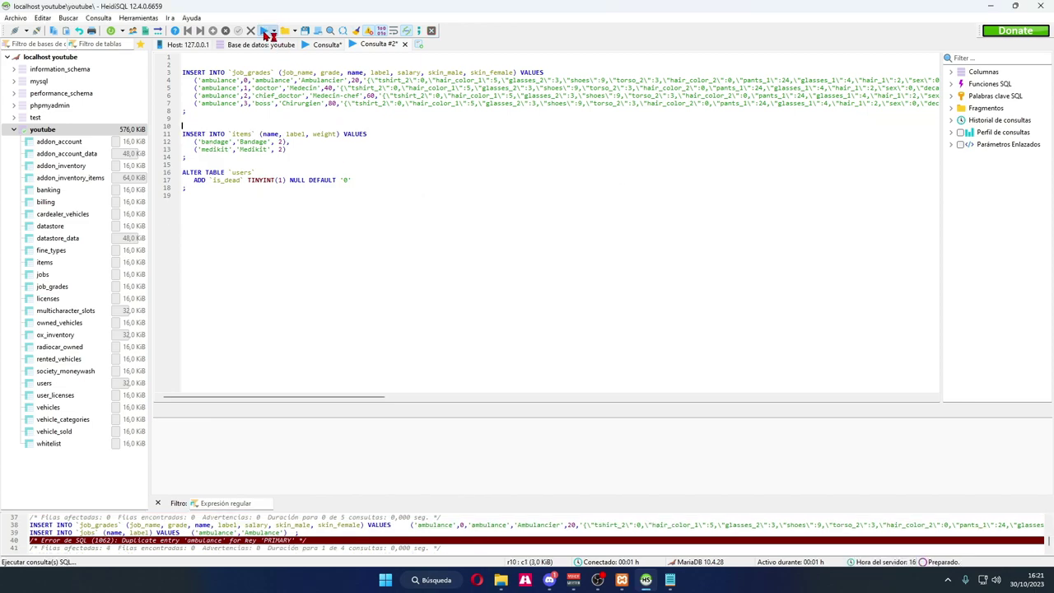
Delete the items INSERT statement for bandage and medikit from the query and run the remaining SQL
left_click(590, 280)
left_click_drag(209, 161, 176, 132)
key("Delete")
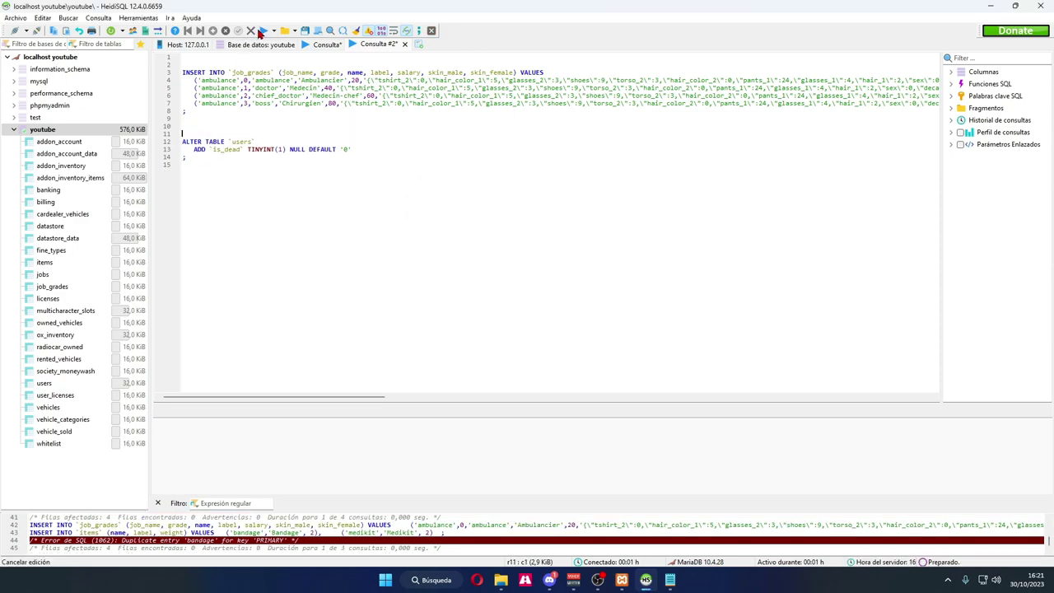
left_click(262, 32)
Delete the ALTER TABLE users statement from the query and run the remaining job_grades INSERT
left_click(592, 279)
left_click_drag(198, 159, 176, 132)
key("Delete")
left_click(264, 31)
Clear all SQL from the query and close both Notepad and HeidiSQL
left_click_drag(434, 194, 176, 56)
key("Delete")
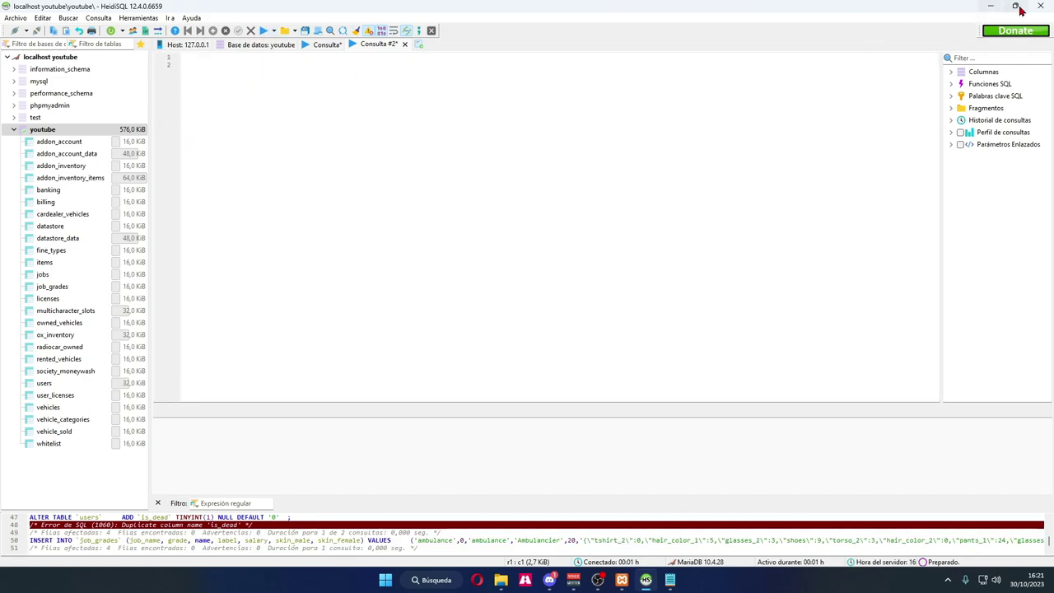
left_click(990, 7)
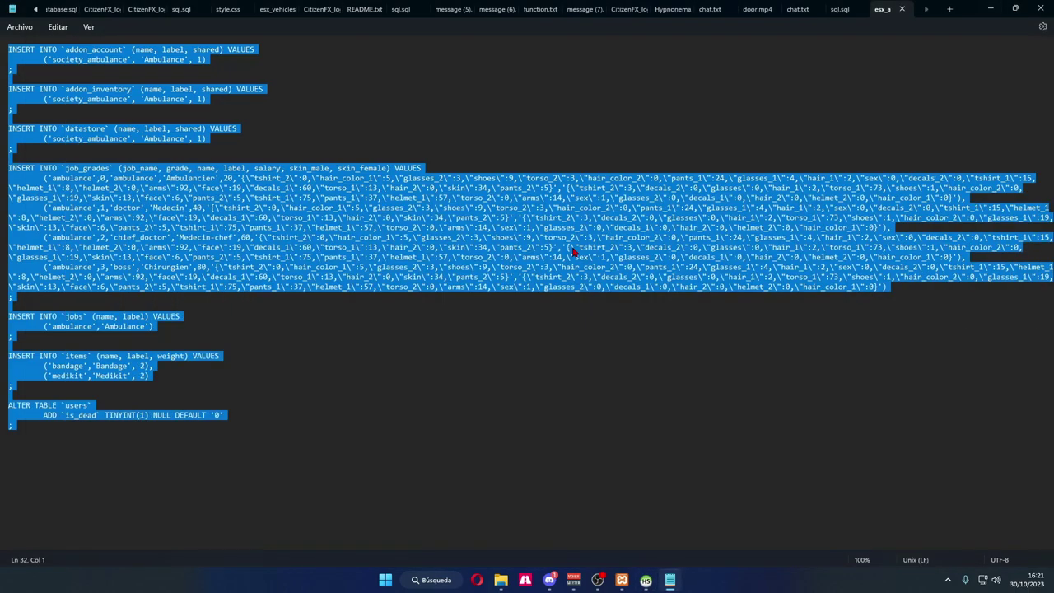
left_click(1040, 9)
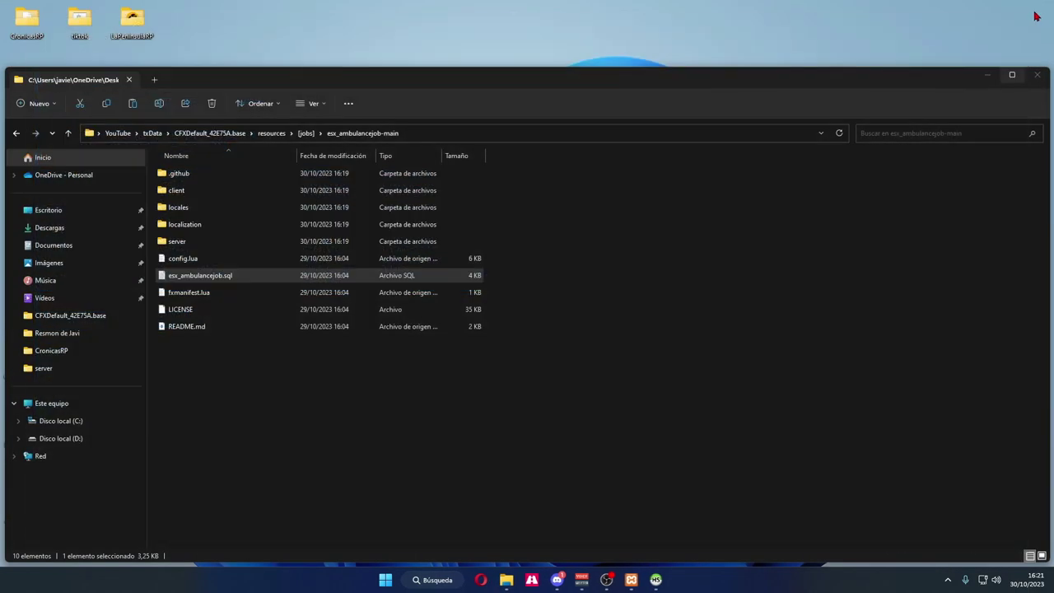
key("alt+Tab")
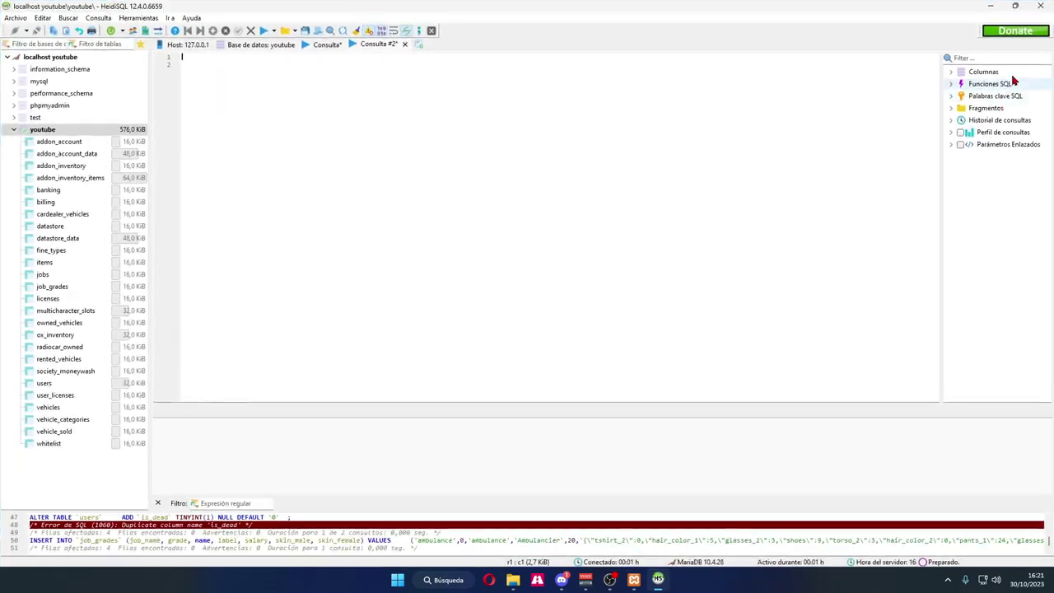
left_click(1041, 7)
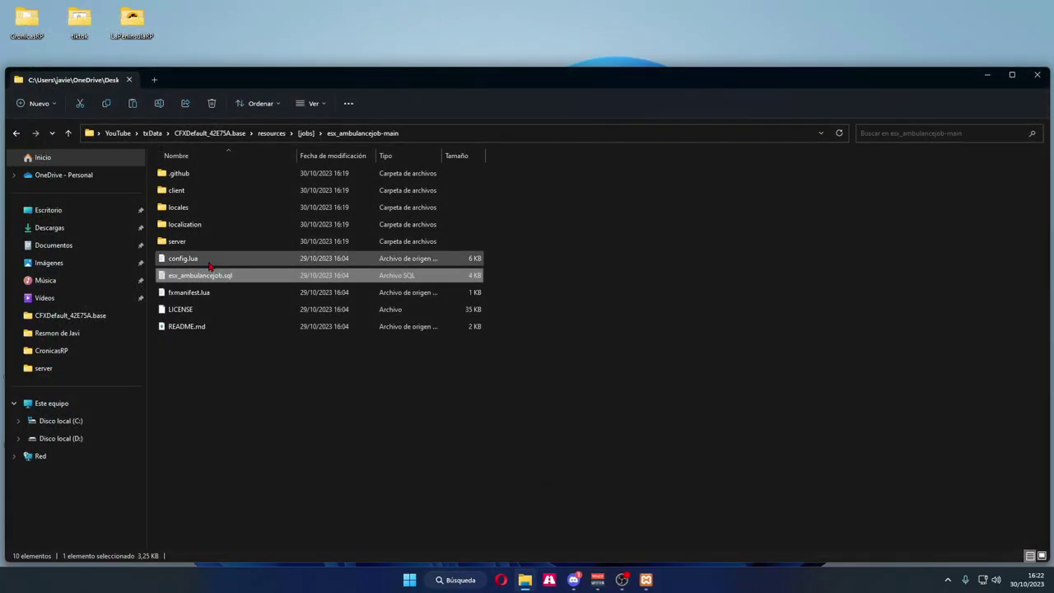
Copy the esx_addonaccount-main and esx_society-master folders from the desktop into the server's resources/[esx] folder
left_click(68, 133)
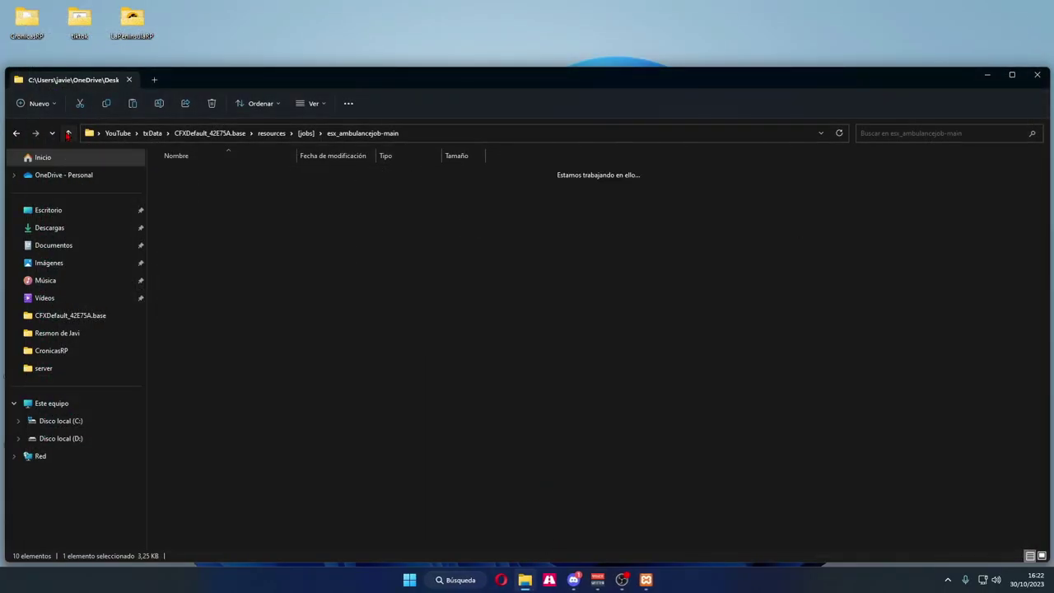
left_click(327, 47)
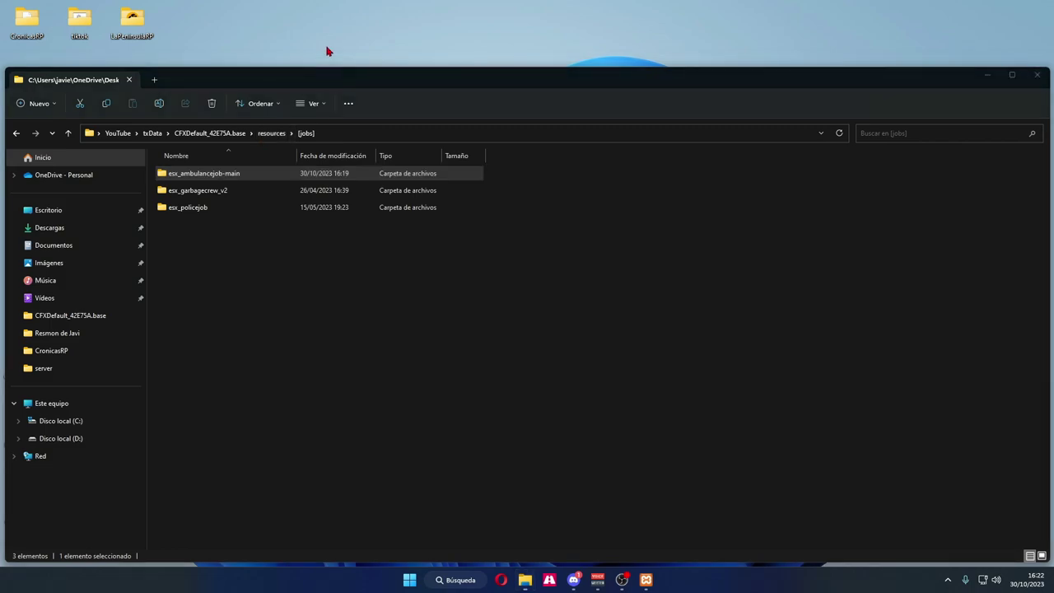
left_click(978, 75)
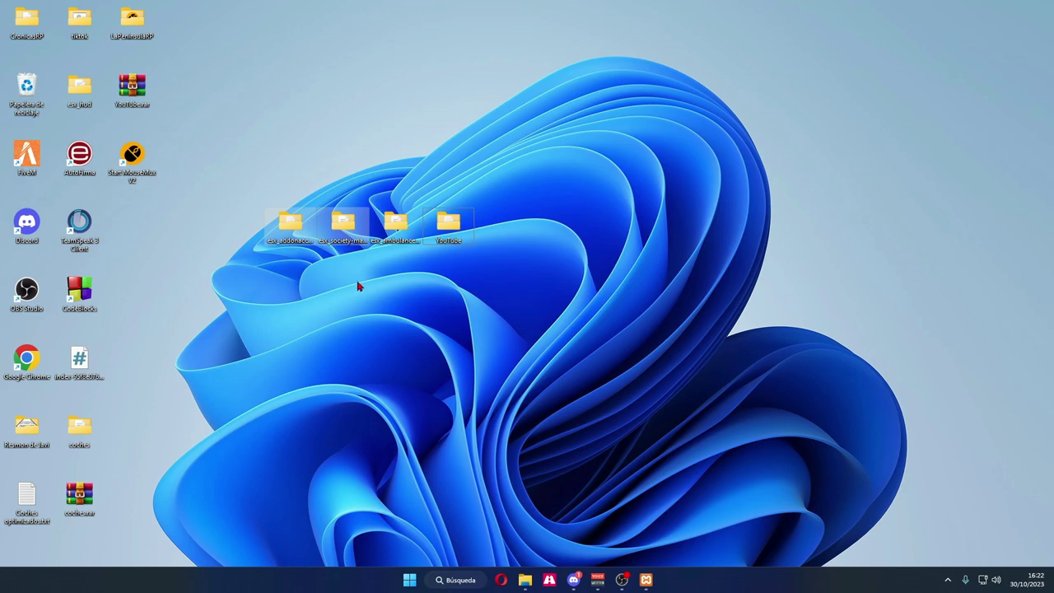
left_click(358, 286)
left_click(524, 580)
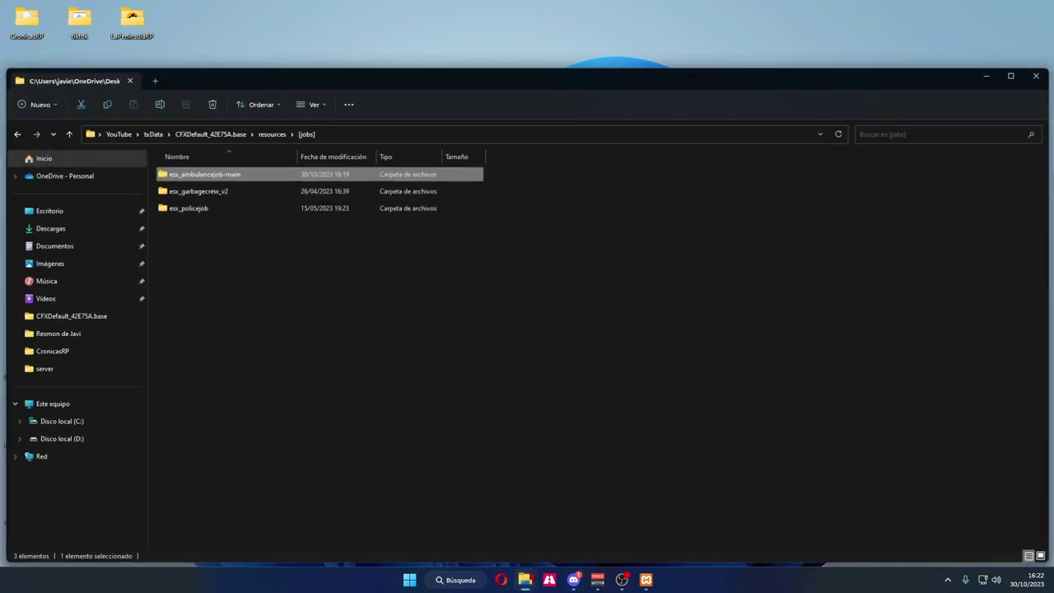
left_click(272, 132)
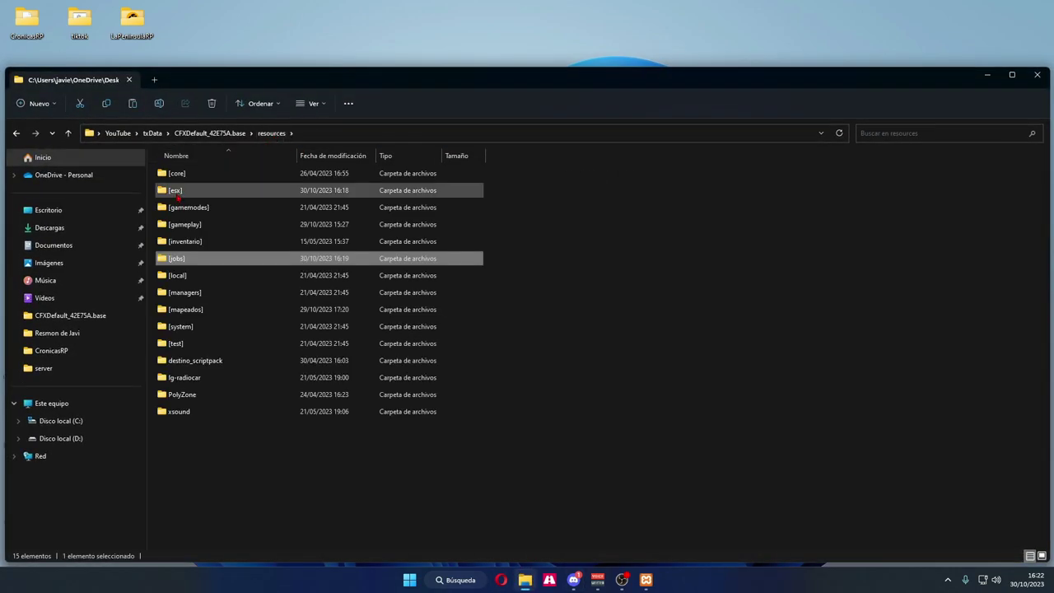
double_click(177, 191)
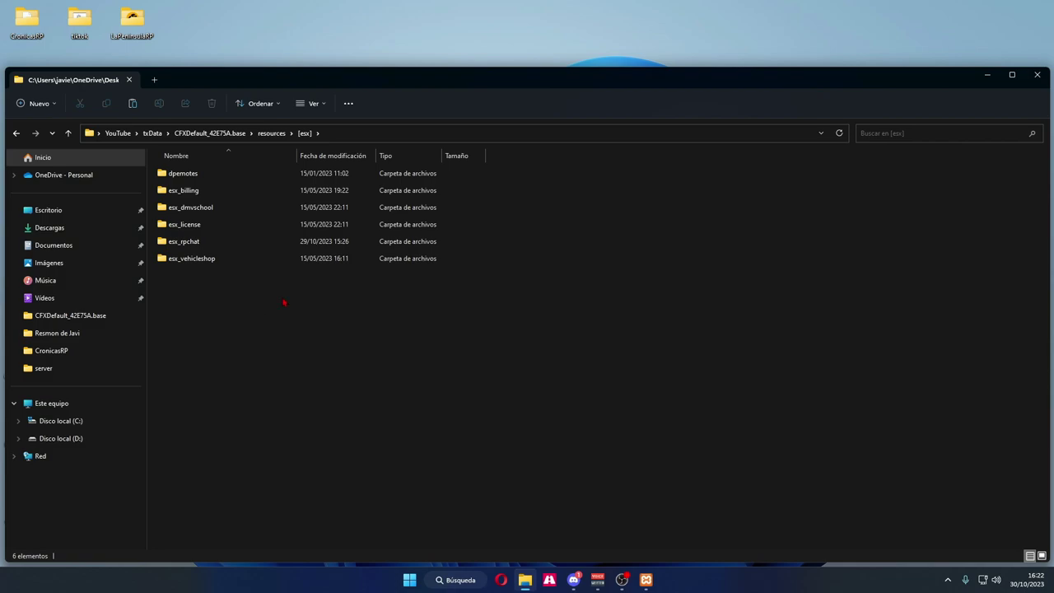
key("ctrl+v")
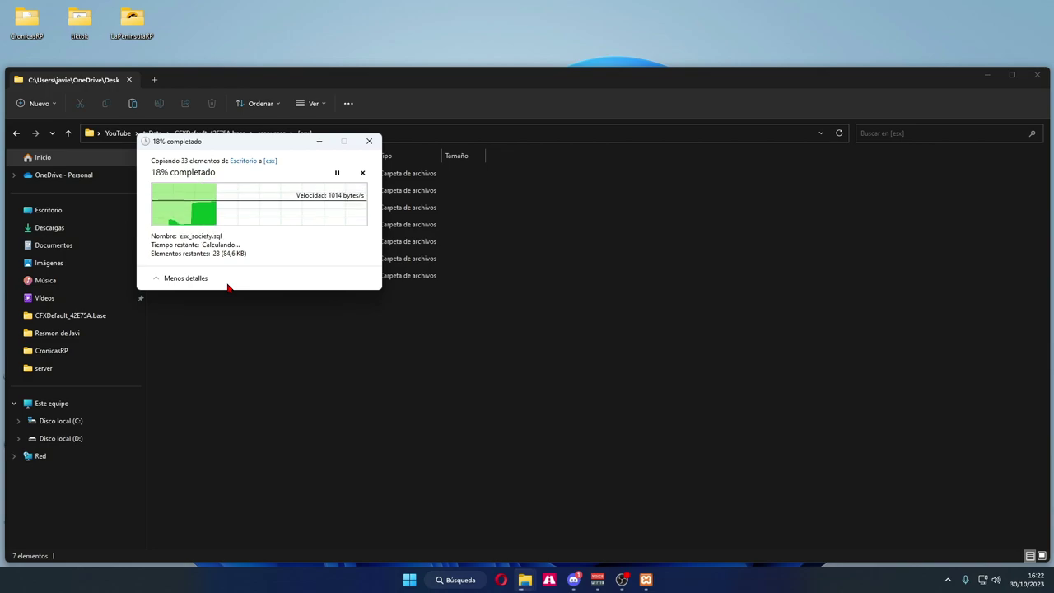
double_click(227, 283)
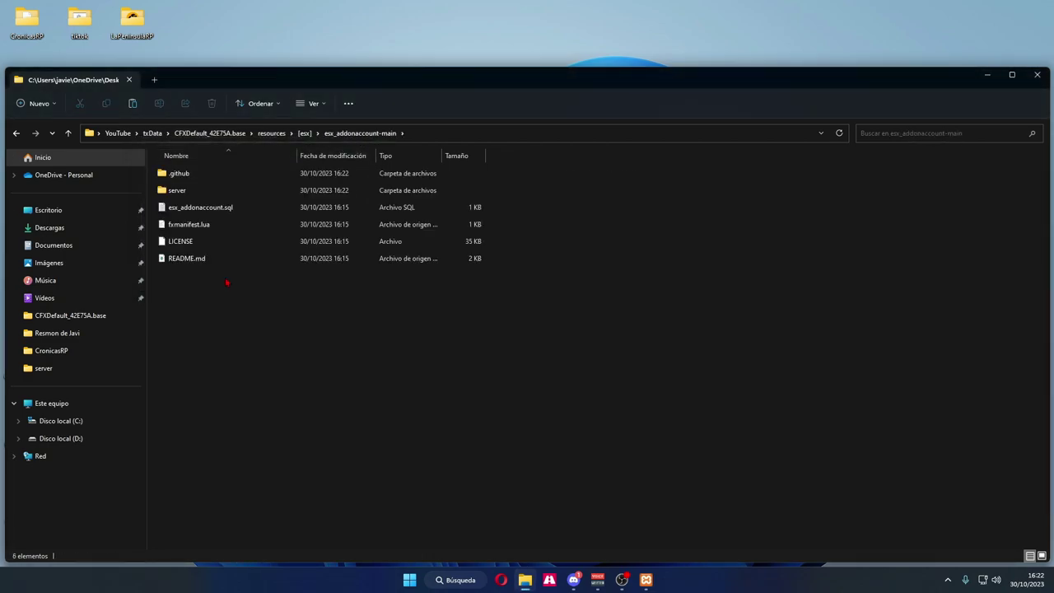
left_click(68, 133)
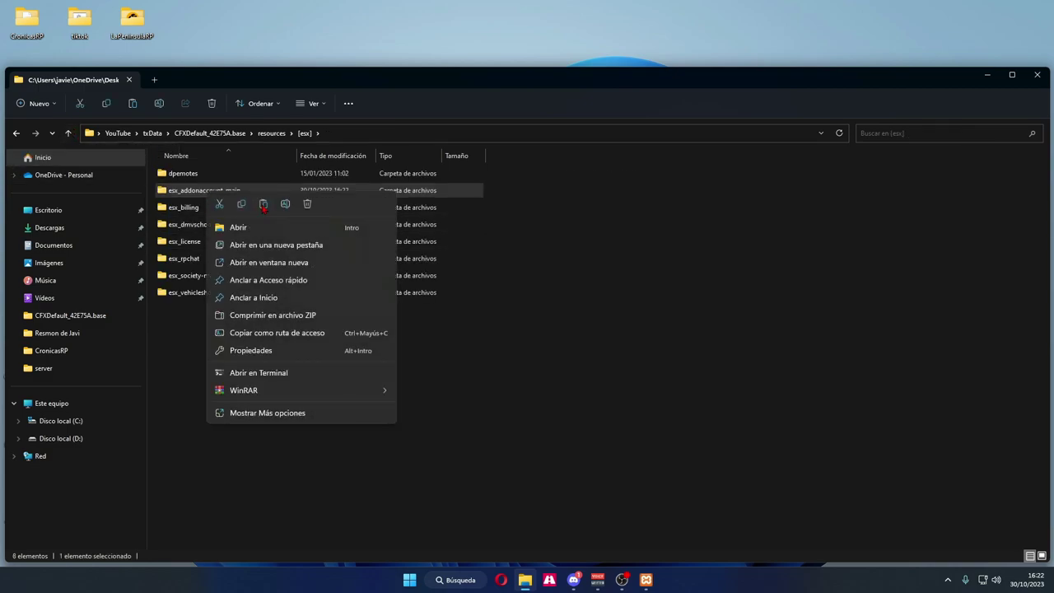
key("Escape")
left_click(196, 275, "ctrl")
right_click(244, 196)
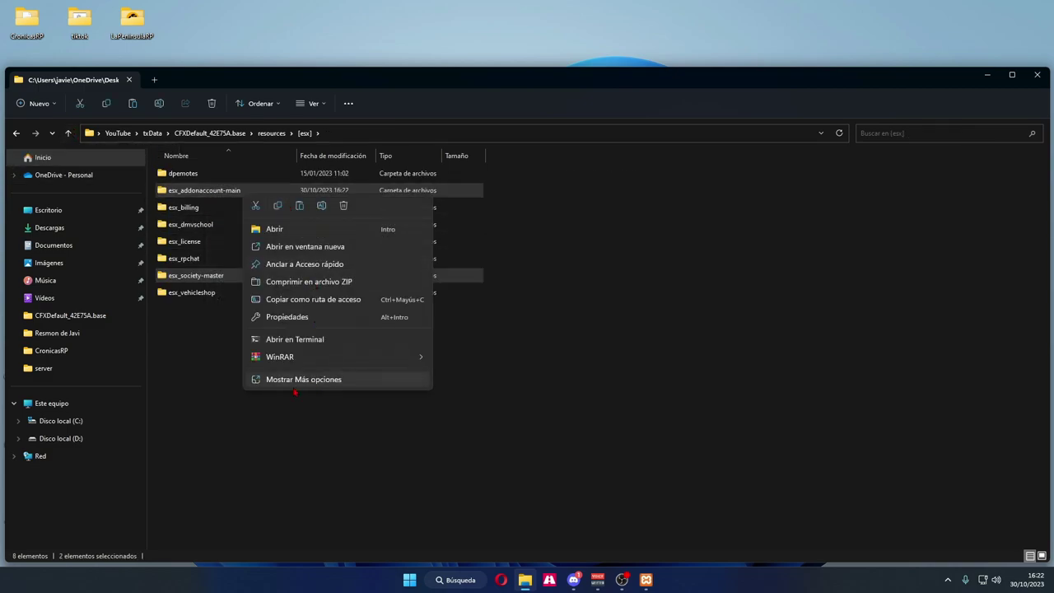
left_click(212, 348)
Rename the esx_addonaccount-main folder in [esx] as esx_addonaccount
left_click(249, 196)
right_click(249, 196)
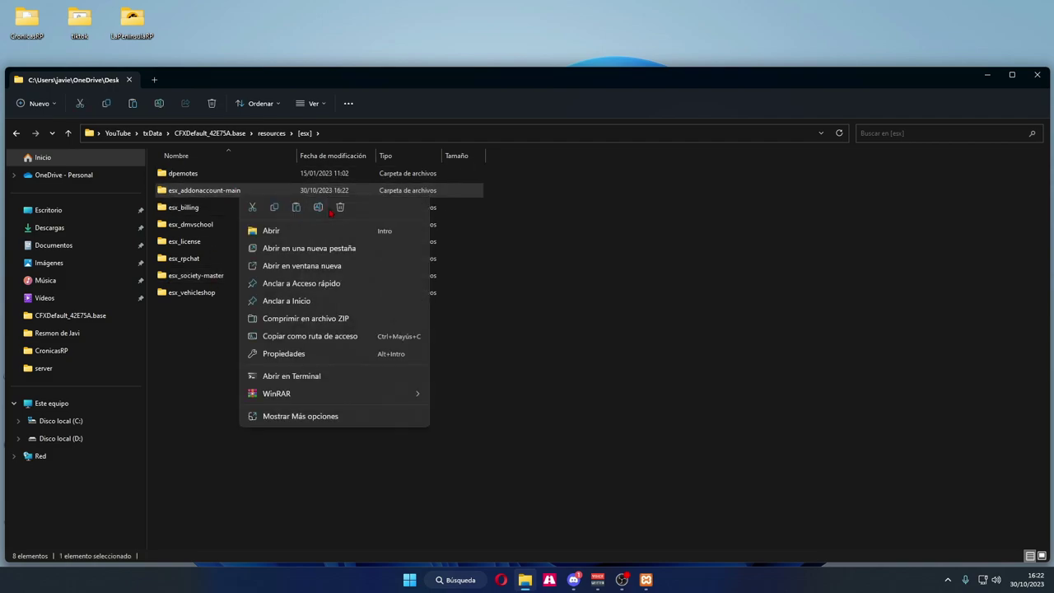
left_click(321, 209)
key("End")
key("BackSpace")
key("BackSpace")
key("BackSpace")
key("BackSpace")
key("BackSpace")
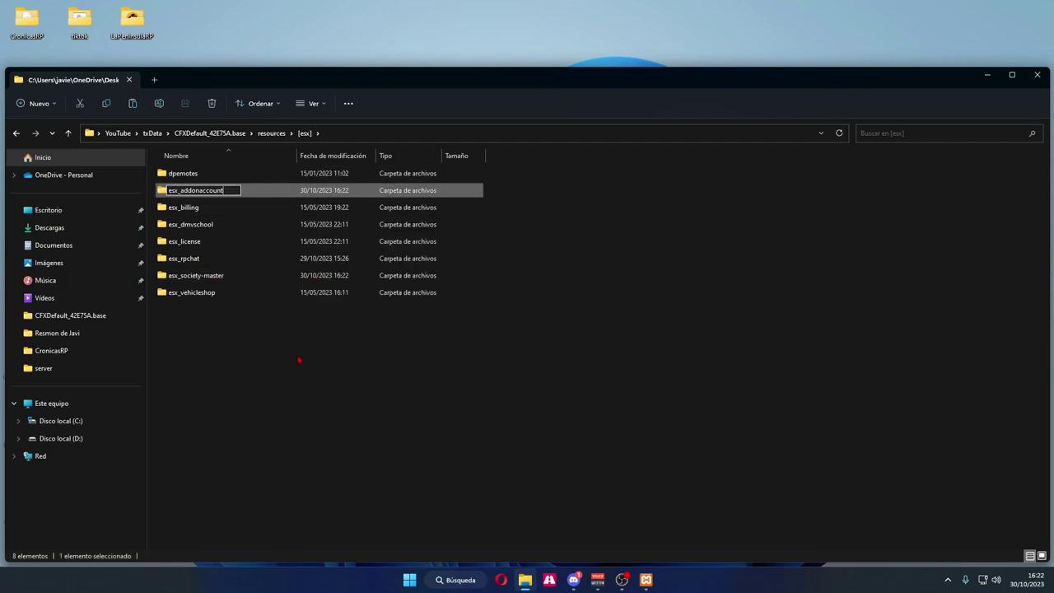
Rename the esx_society-master folder in [esx] as esx_society
left_click(206, 276)
right_click(197, 277)
left_click(266, 299)
key("End")
key("BackSpace")
key("BackSpace")
key("BackSpace")
key("BackSpace")
key("BackSpace")
key("BackSpace")
key("BackSpace")
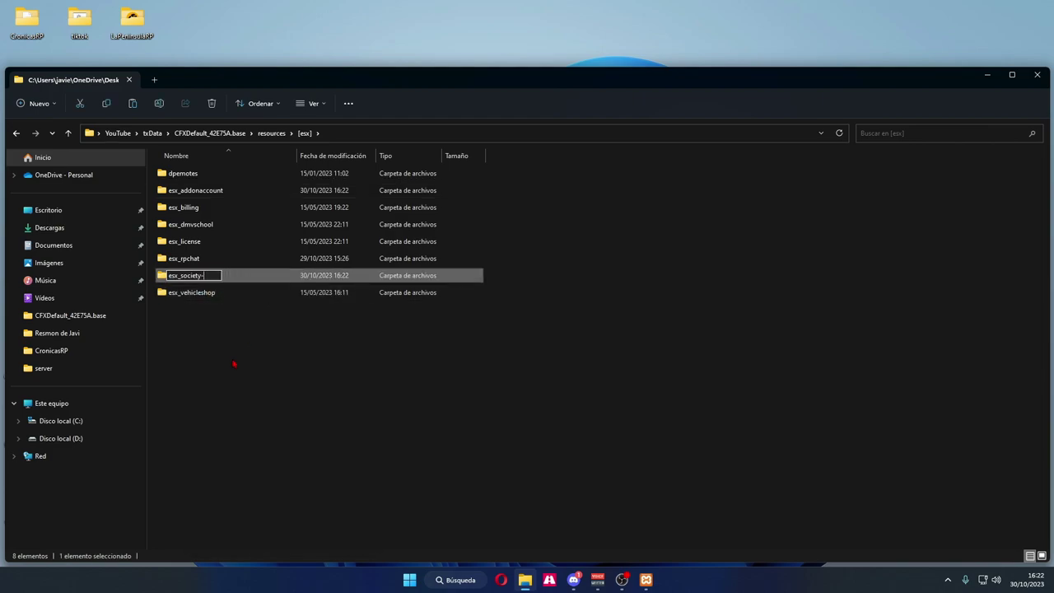
key("Return")
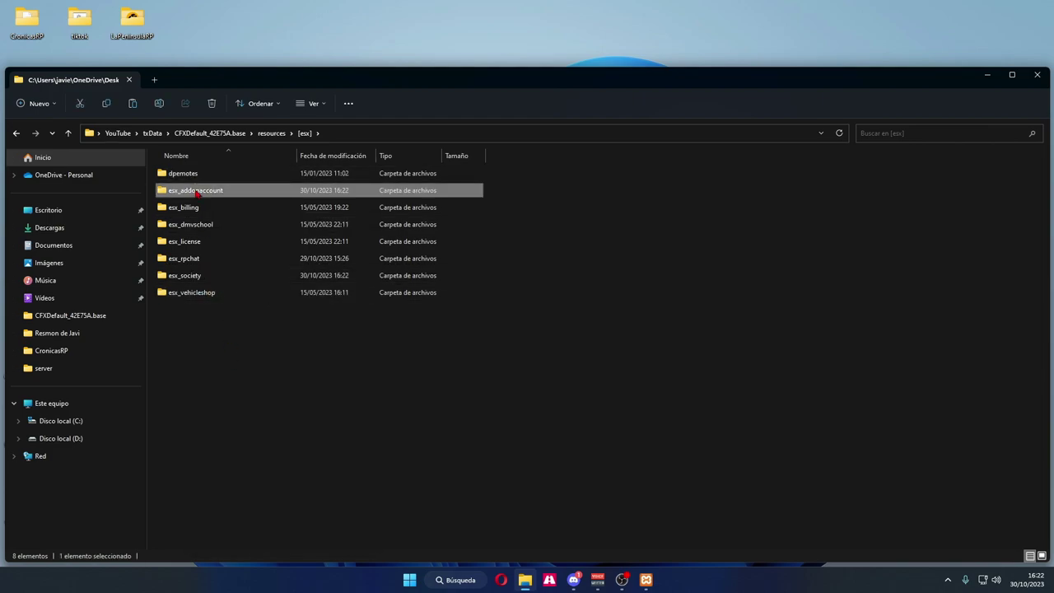
Open esx_addonaccount.sql from the esx_addonaccount folder in Notepad and copy all of its SQL code
double_click(195, 190)
left_click(190, 249)
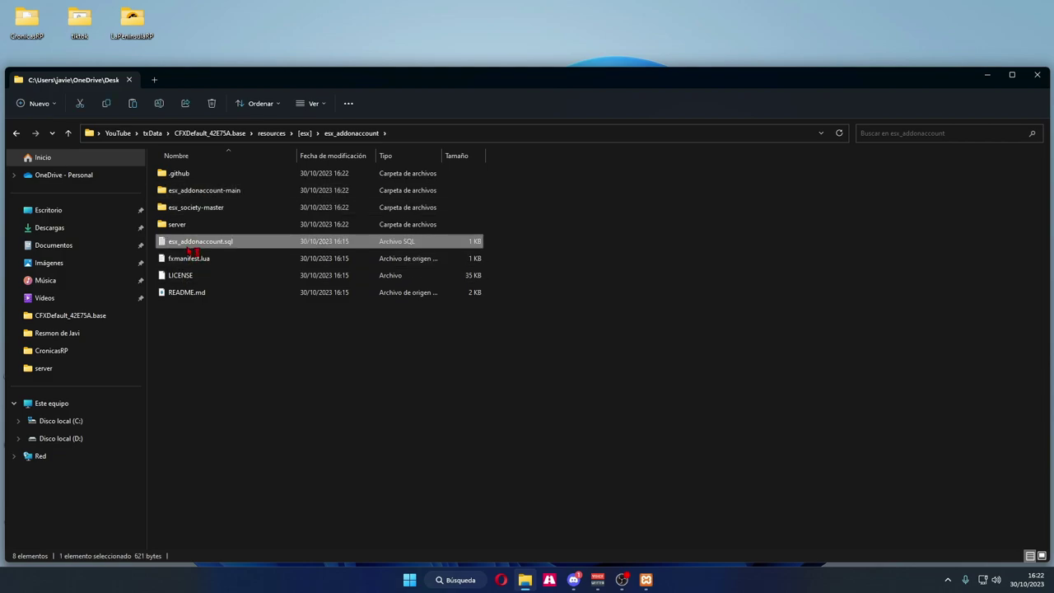
double_click(186, 239)
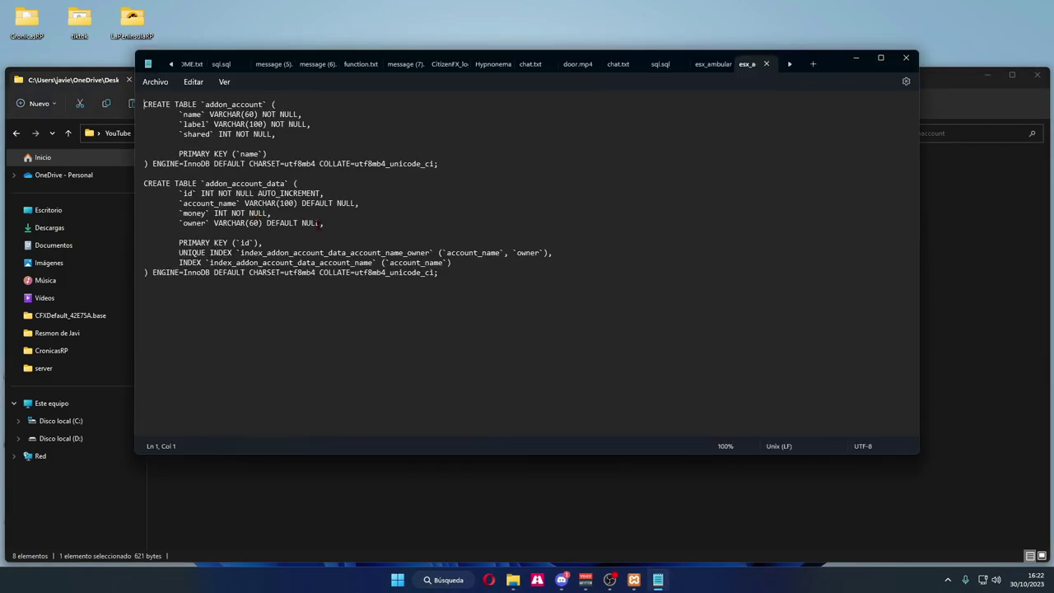
left_click_drag(535, 305, 93, 103)
key("ctrl+c")
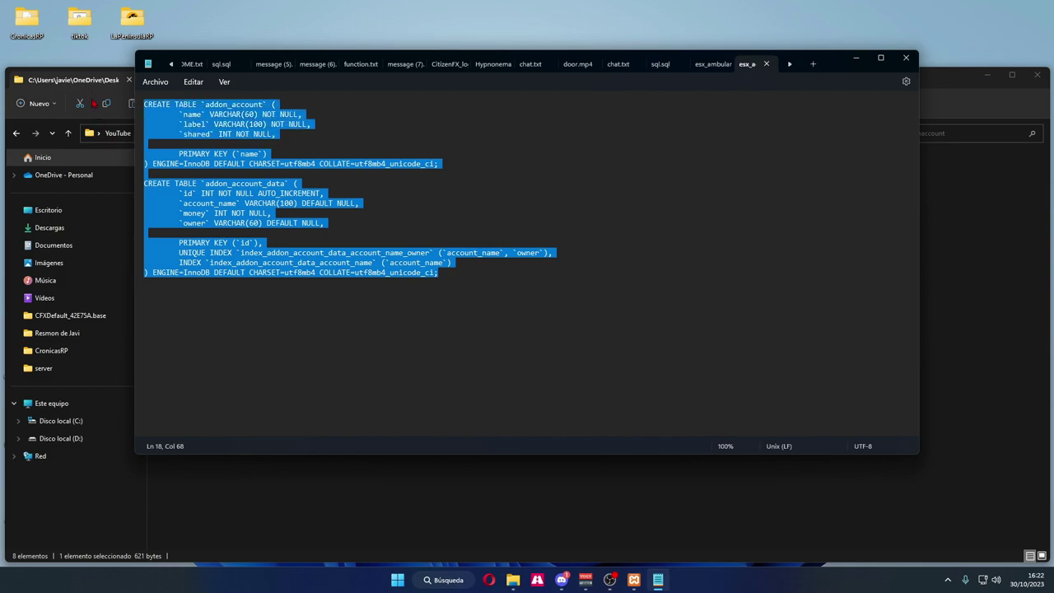
Switch to HeidiSQL by launching it again and connect to the localhost youtube session
left_click(444, 580)
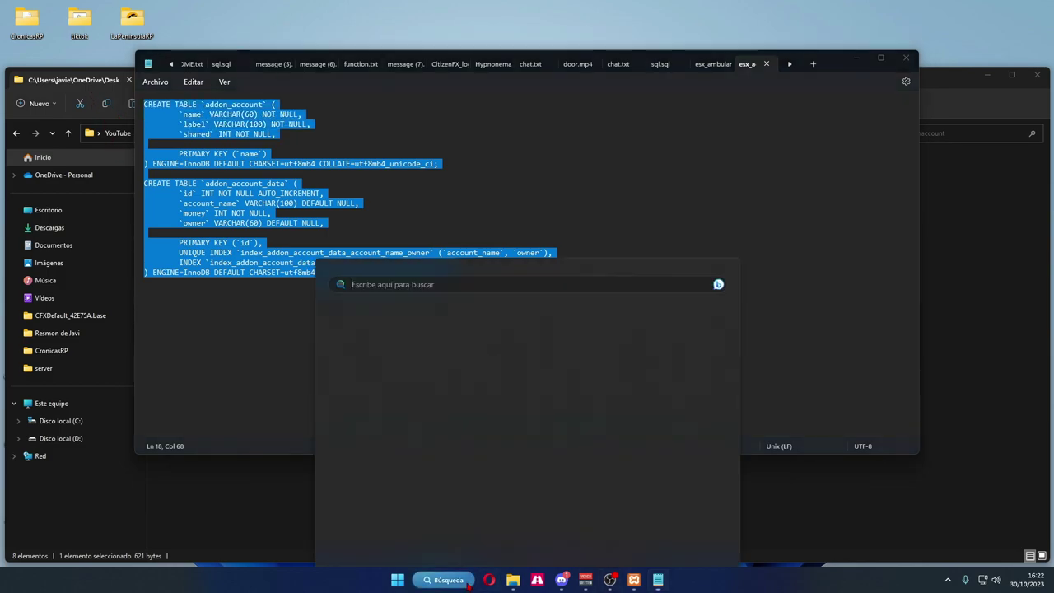
type("heidiSQL")
left_click(412, 273)
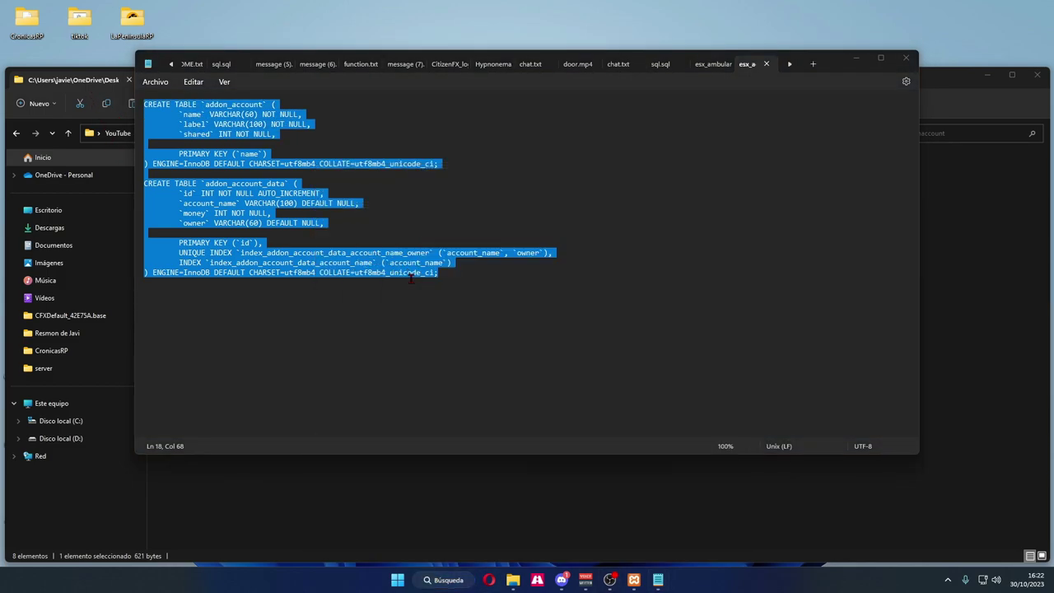
left_click(606, 341)
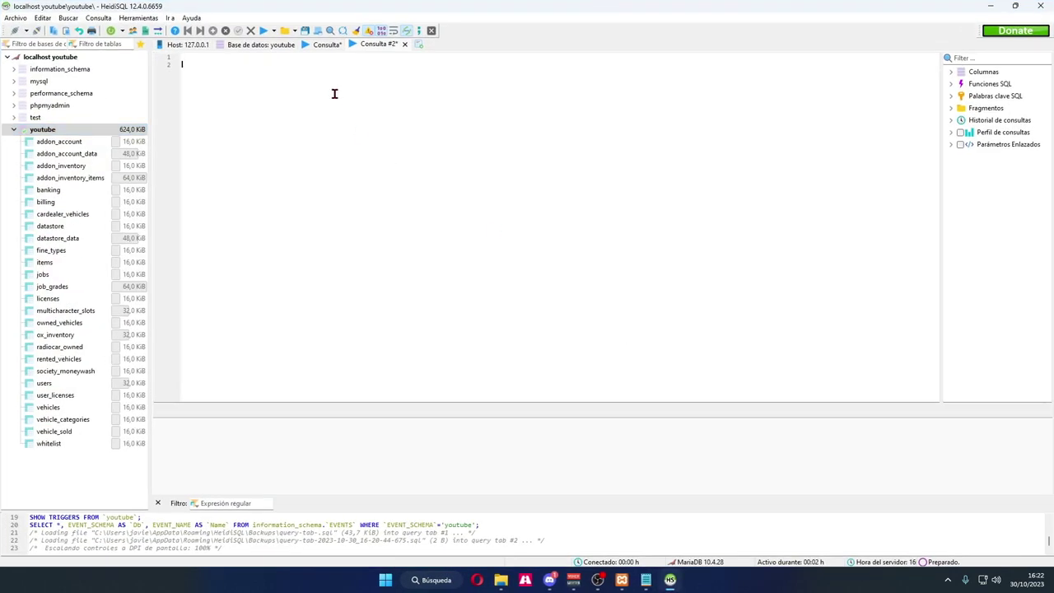
Paste the copied esx_addonaccount SQL into the blank query and run it on the youtube database
key("ctrl+v")
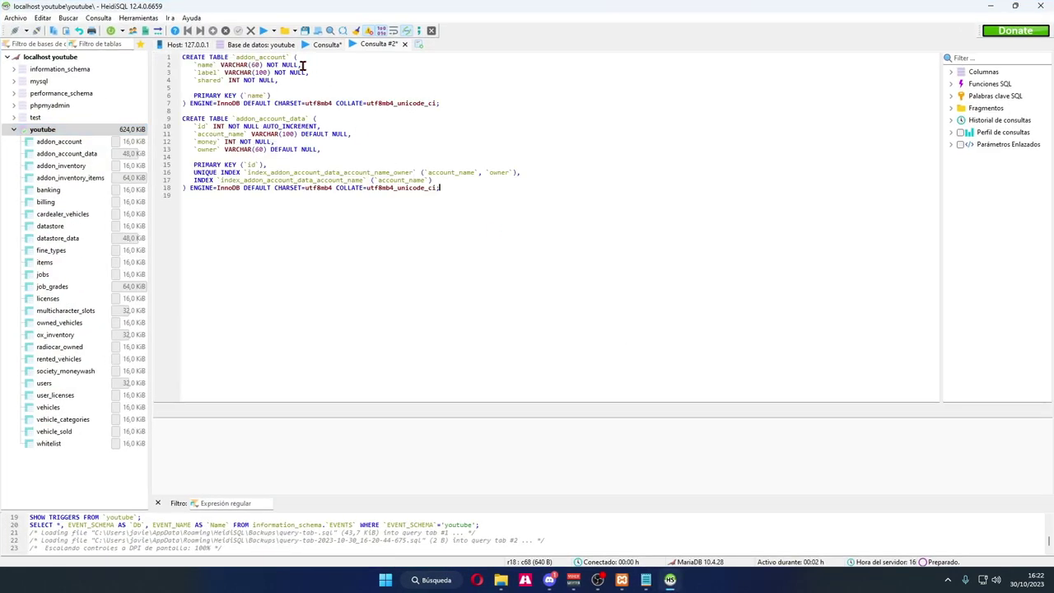
left_click(264, 31)
left_click(586, 278)
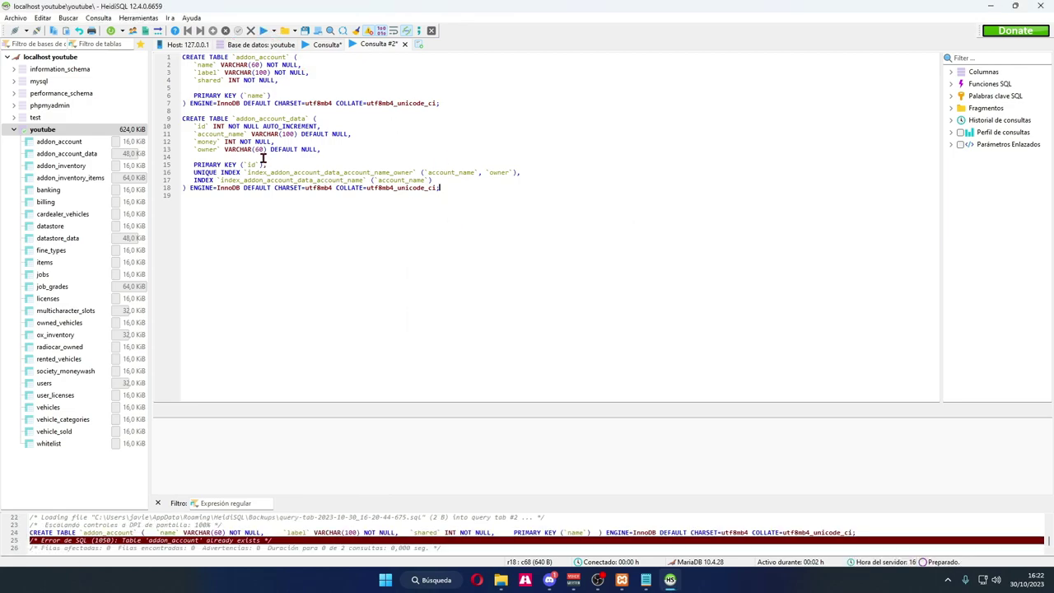
Run only the addon_account_data CREATE TABLE statement by removing the addon_account one, and clear the query
left_click_drag(503, 104, 182, 57)
key("Delete")
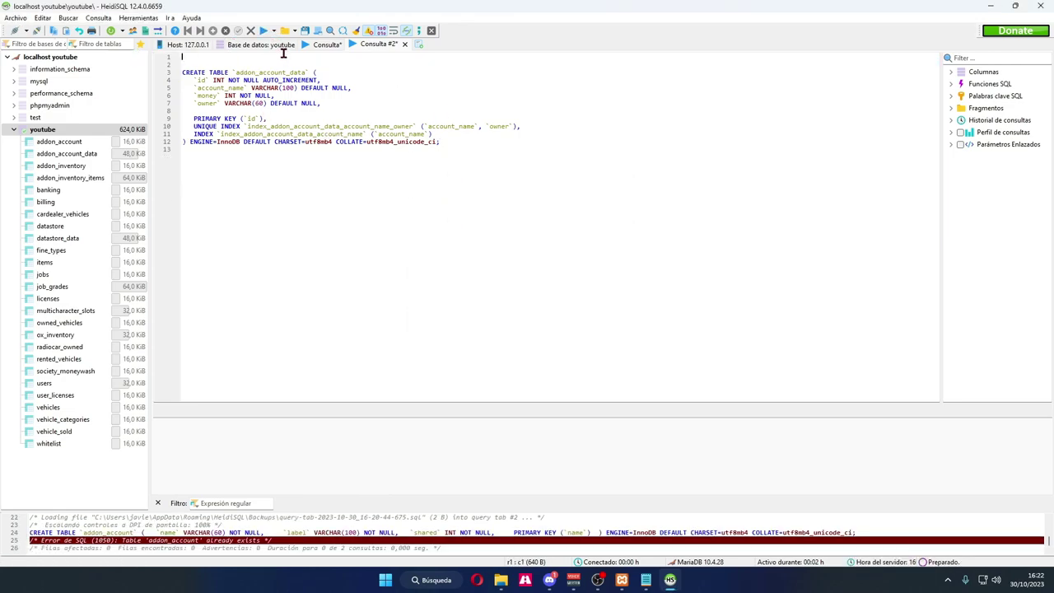
left_click(264, 31)
left_click(588, 280)
key("ctrl+a")
key("Delete")
Switch back to Notepad, close it, and open esx_society.sql from the esx_society folder in [esx]
key("alt+Tab")
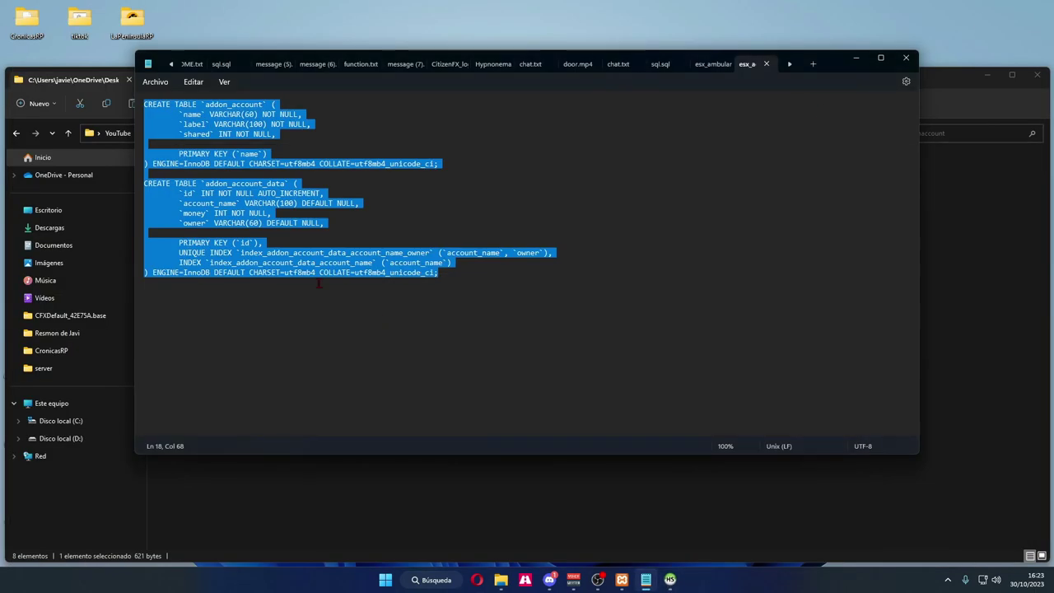
left_click(906, 58)
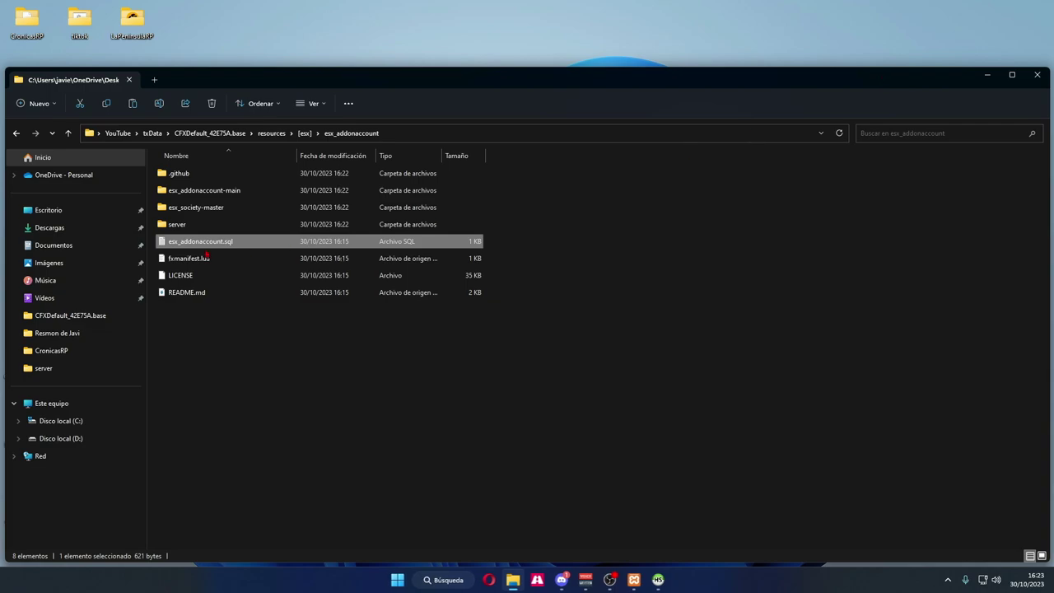
left_click(68, 133)
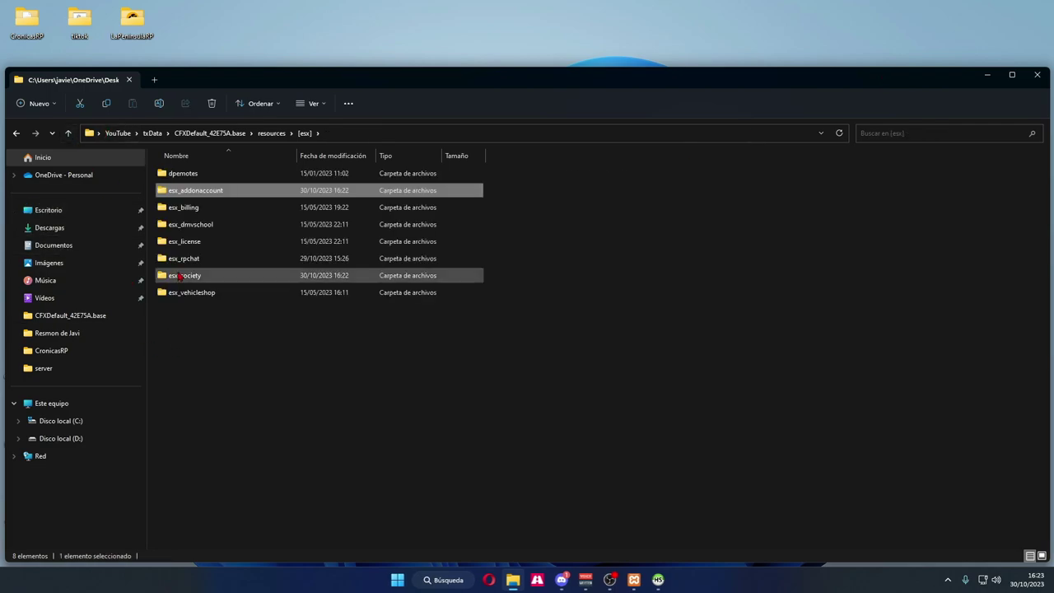
double_click(191, 276)
left_click(205, 260)
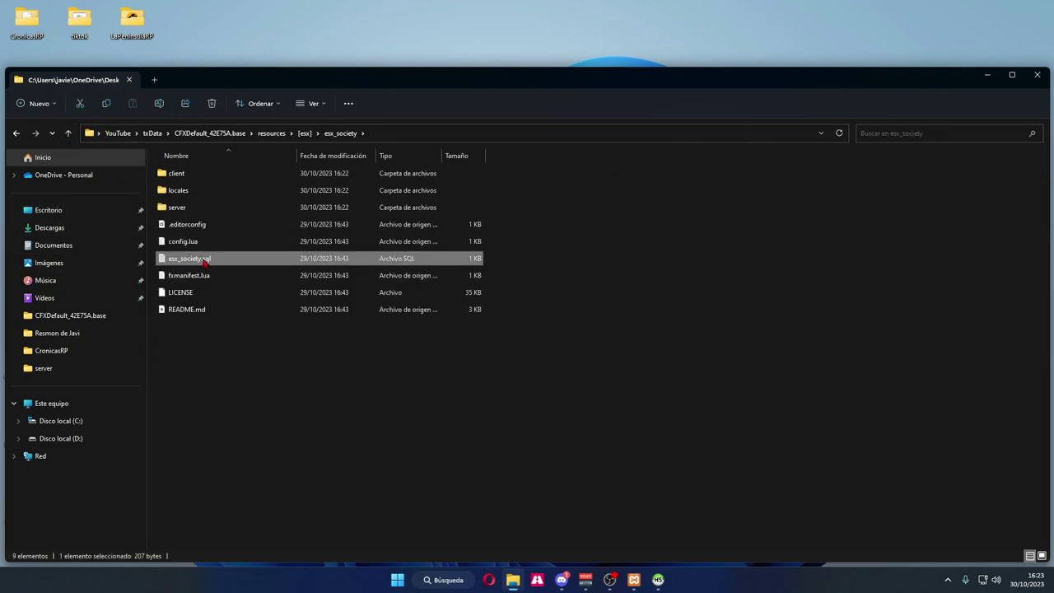
double_click(252, 264)
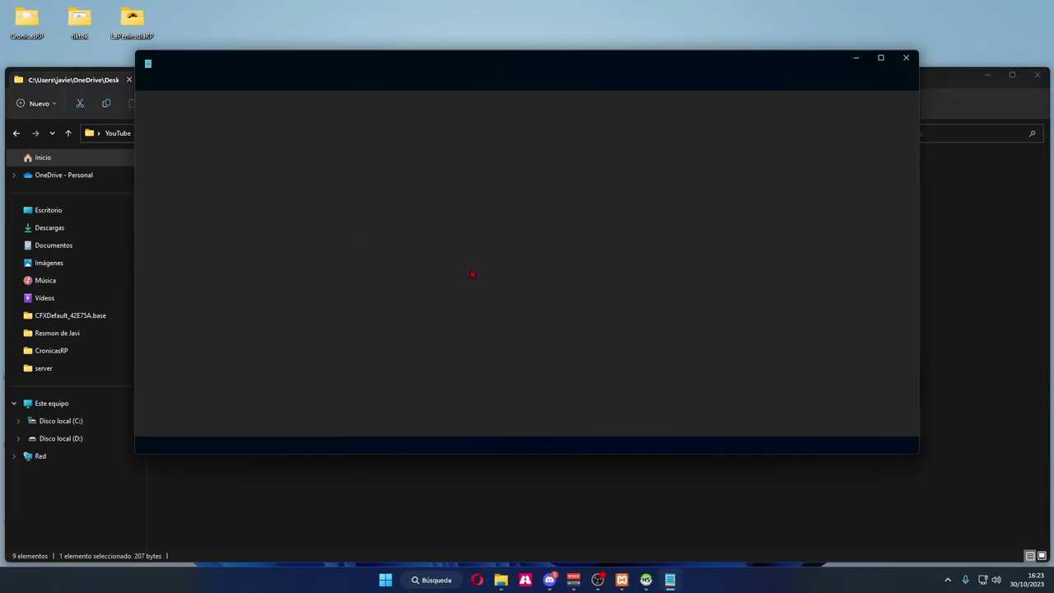
Select and copy the society_moneywash CREATE TABLE statement, leaving out the USE es_extended line
key("Down")
key("Down")
key("Down")
key("ctrl+shift+End")
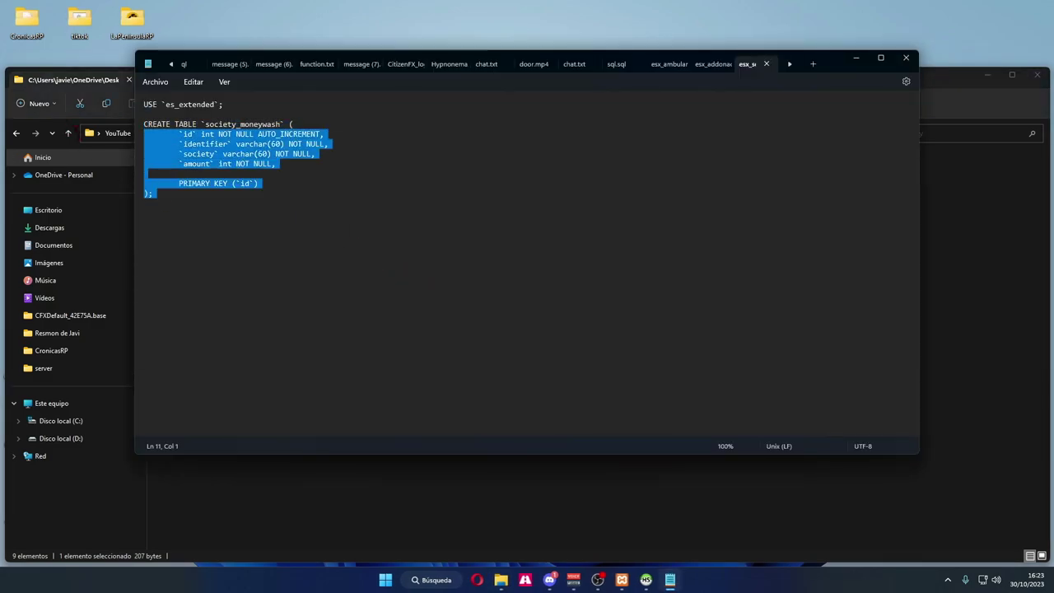
Switch to HeidiSQL, paste the society_moneywash statement into the blank query and run it on the youtube database
left_click(622, 580)
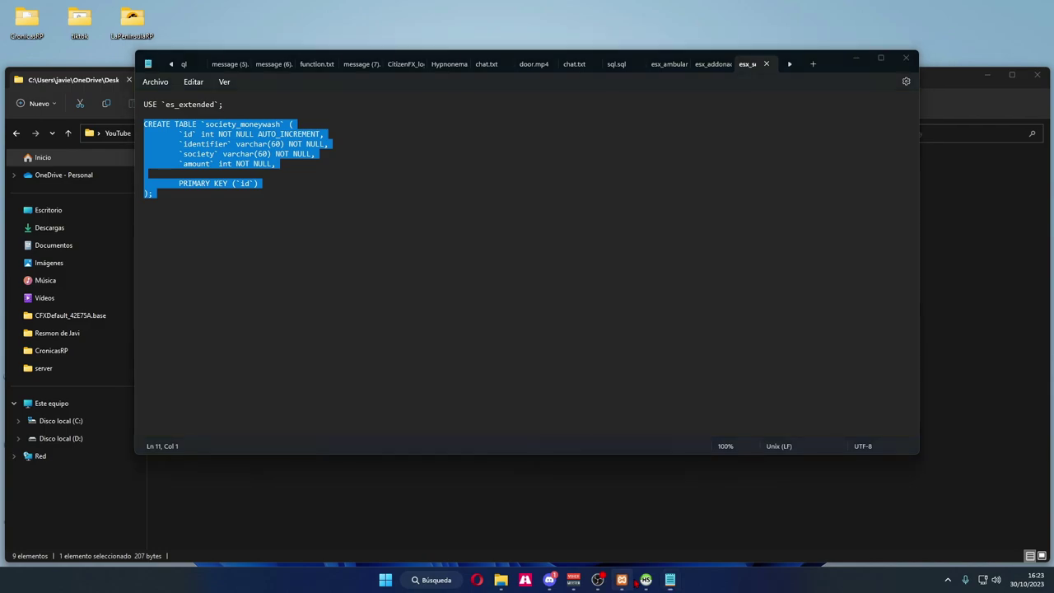
left_click(301, 87)
type("CREATE TABLE `society_moneywash` ( \t`id` int NOT NULL AUTO_INCREMENT, \t`identifier` varchar(60) NOT NULL, \t`society` varchar(60) NOT NULL, \t`amount` int NOT NULL,  \tPRIMARY KEY (`id`) );")
left_click(265, 30)
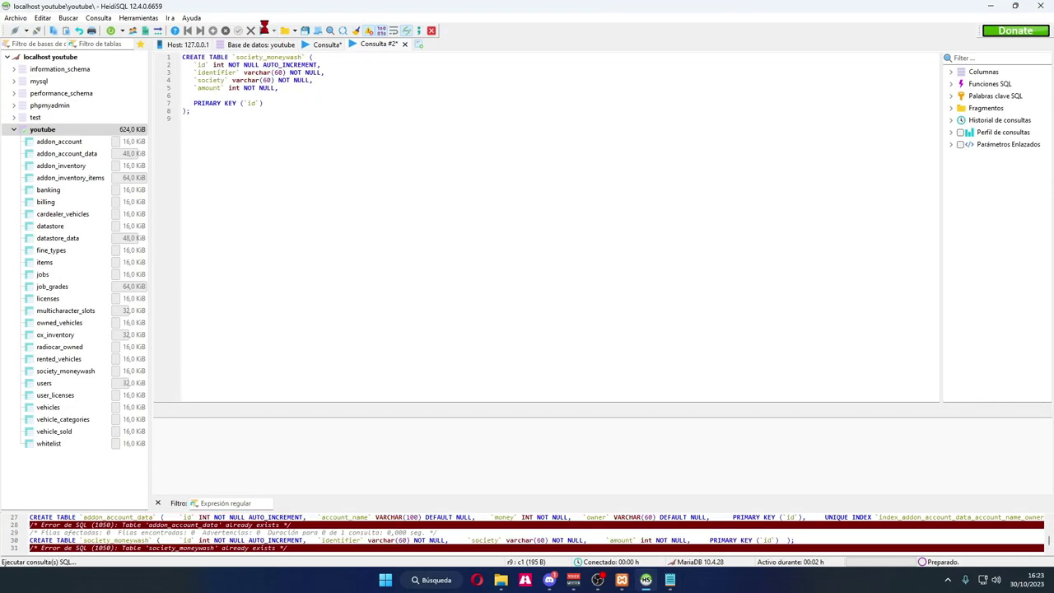
left_click(592, 278)
Clear the query, minimize HeidiSQL and the XAMPP Control Panel, and close Notepad
left_click_drag(391, 197, 226, 51)
key("Delete")
left_click(993, 8)
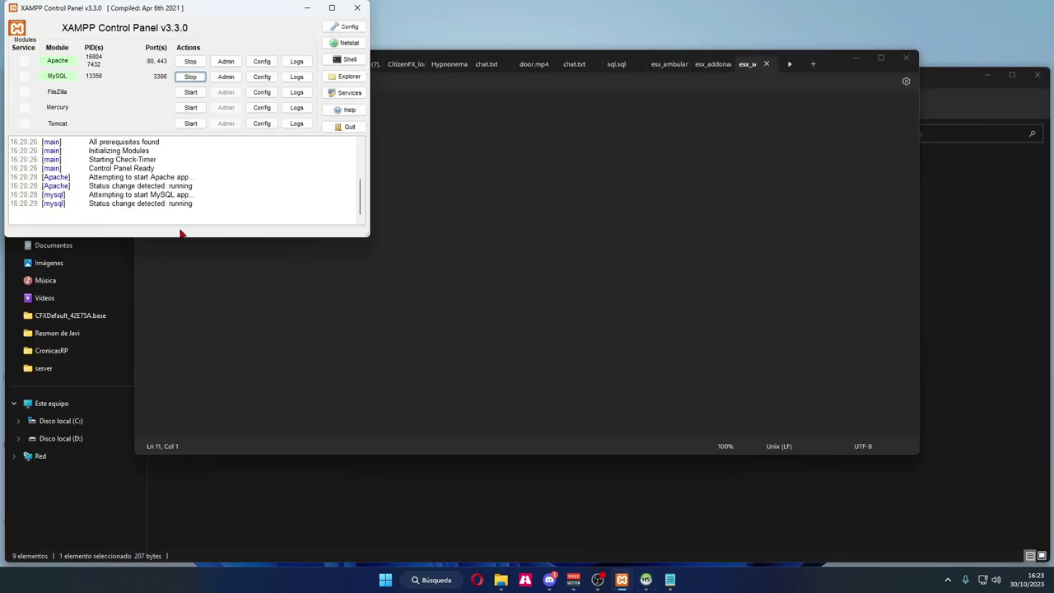
left_click(308, 8)
left_click(877, 59)
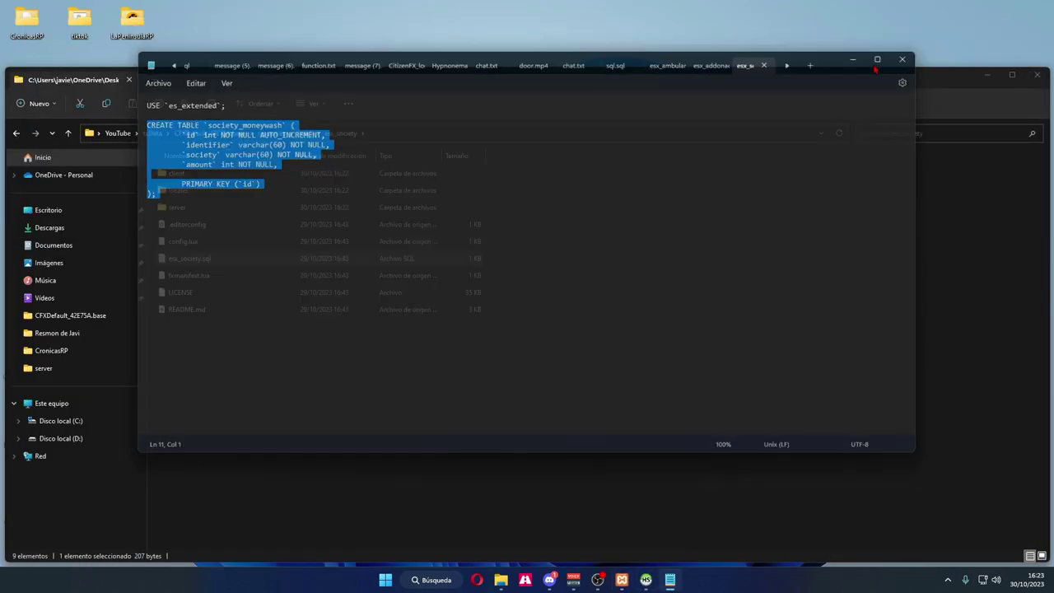
Go to the CFXDefault_42E75A.base folder and open server.cfg in Visual Studio Code
left_click(232, 133)
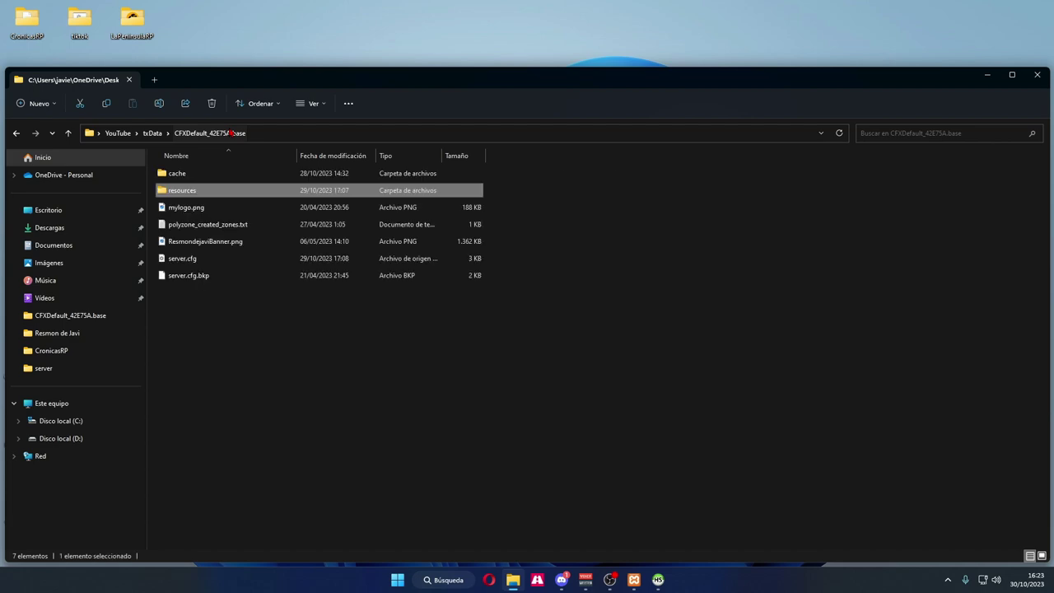
left_click(189, 258)
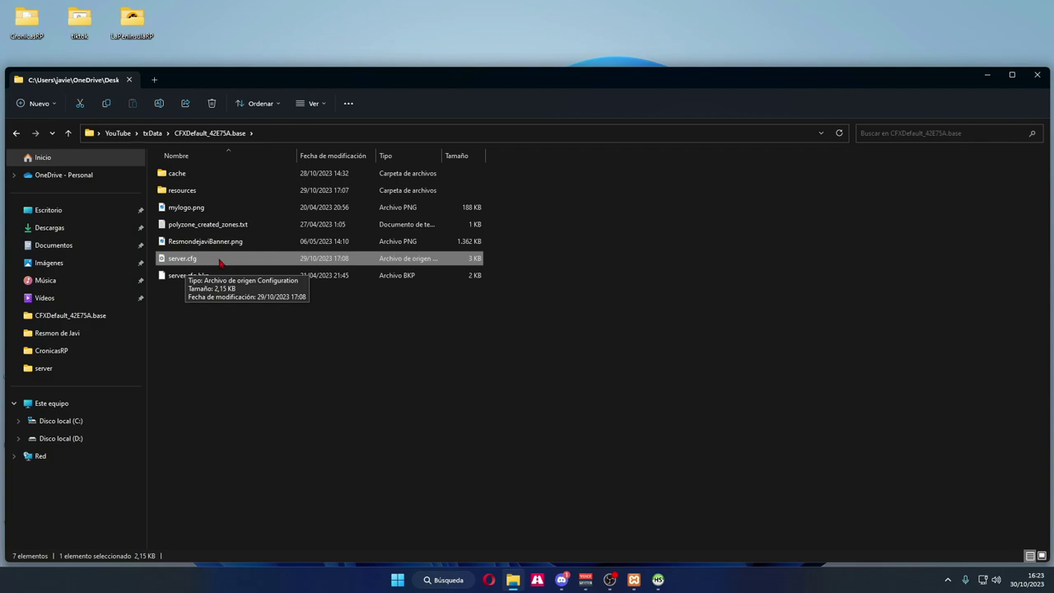
double_click(187, 258)
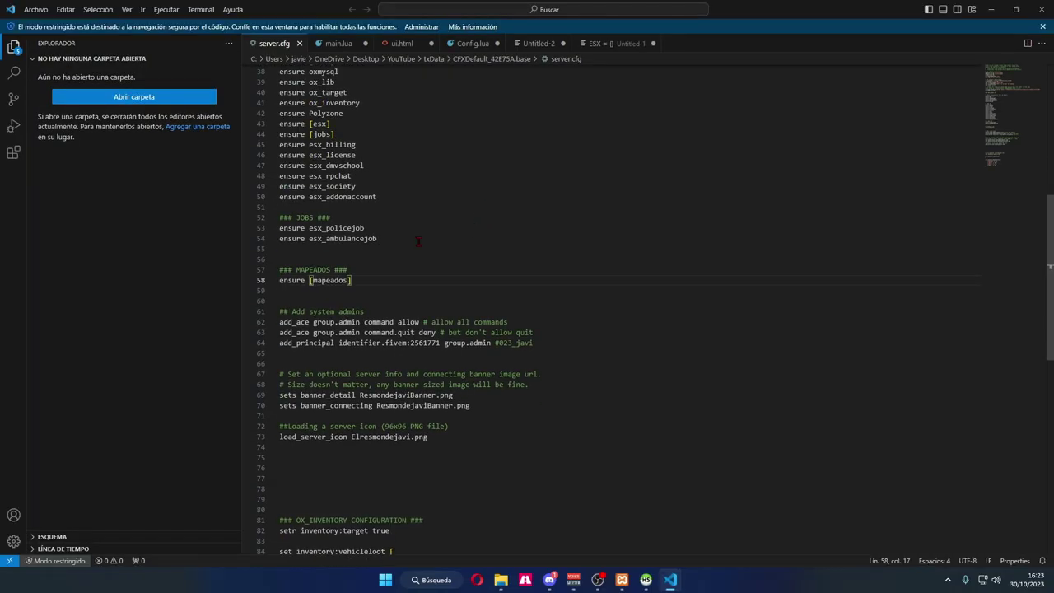
Delete the "ensure esx_ambulancejob" line under JOBS and undo the deletion
left_click_drag(377, 238, 279, 238)
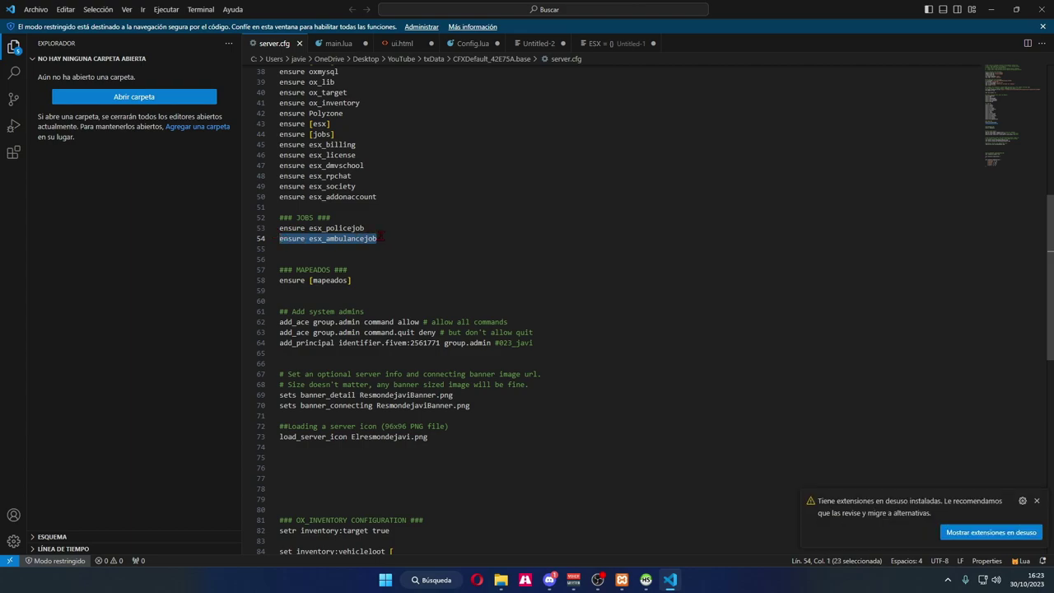
key("BackSpace")
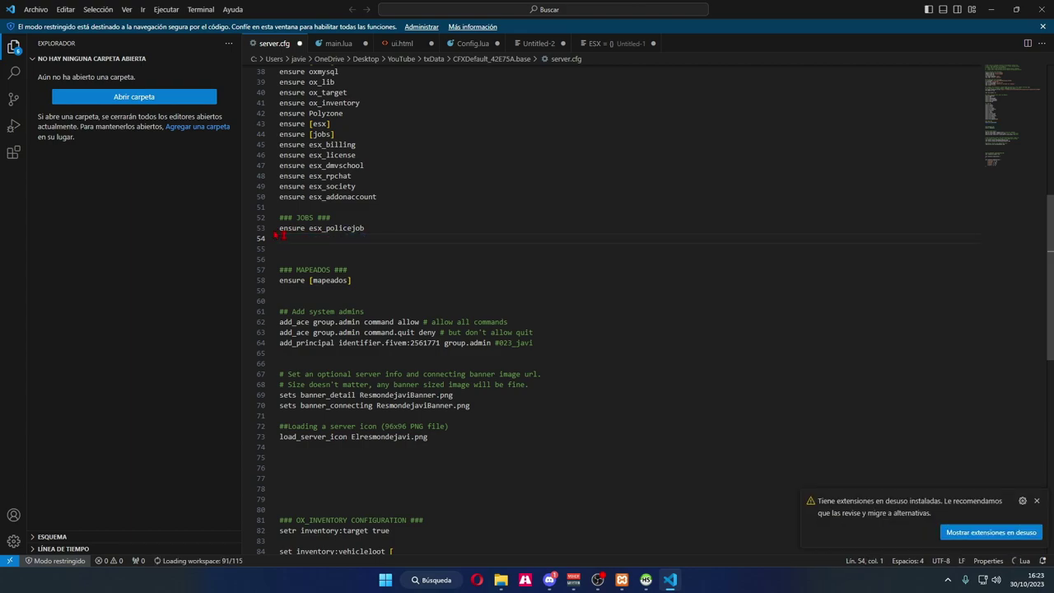
key("ctrl+z")
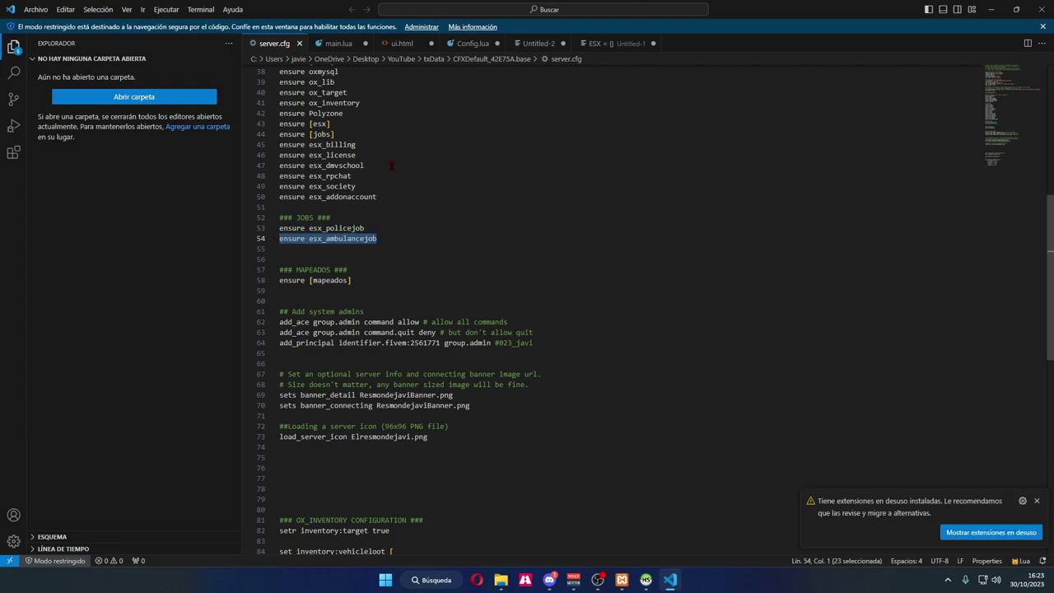
Examine the order of the ensure lines in server.cfg, especially oxmysql, esx_society, esx_addonaccount and the JOBS section
scroll(389, 165, "up", 3)
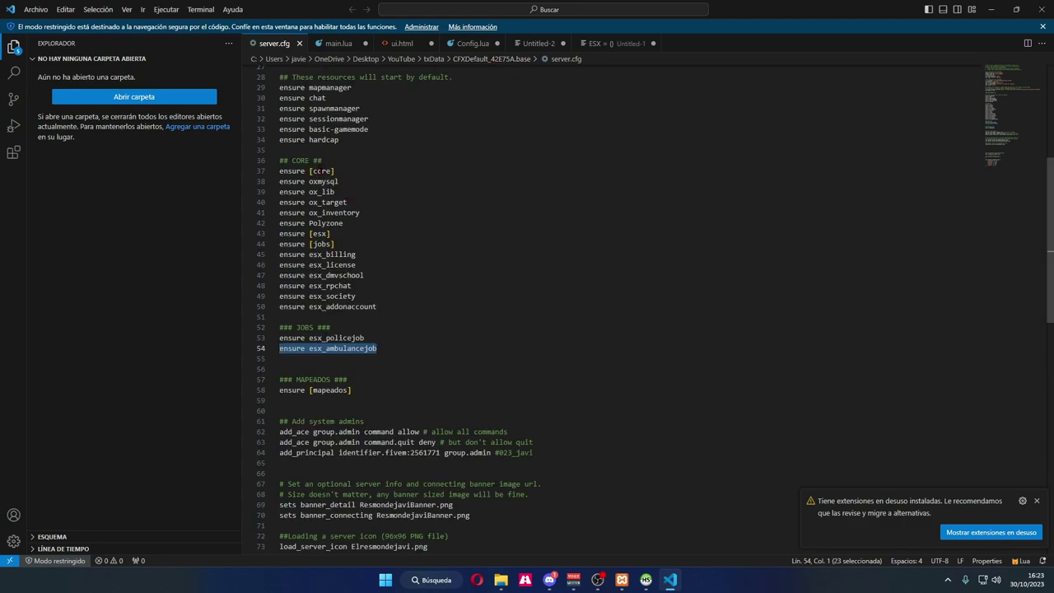
left_click_drag(356, 181, 279, 181)
scroll(418, 186, "down", 3)
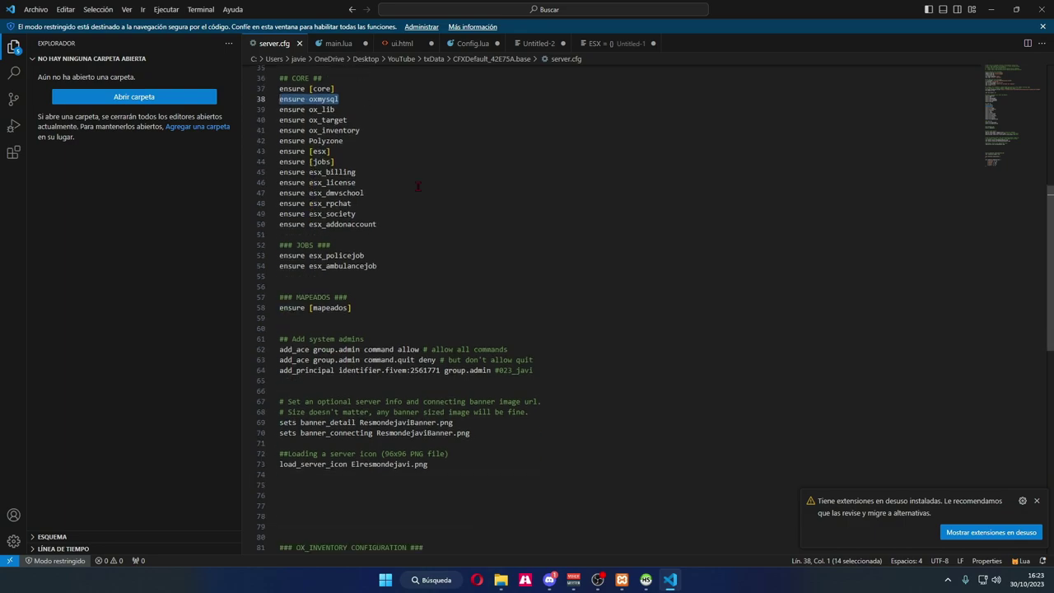
scroll(392, 206, "down", 2)
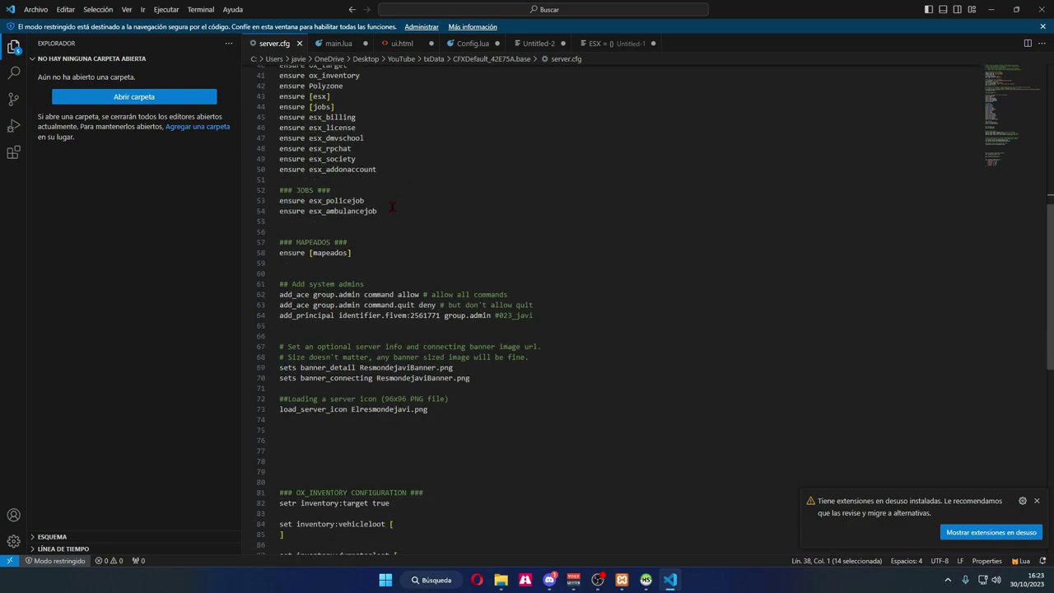
scroll(392, 207, "down", 2)
scroll(389, 210, "up", 3)
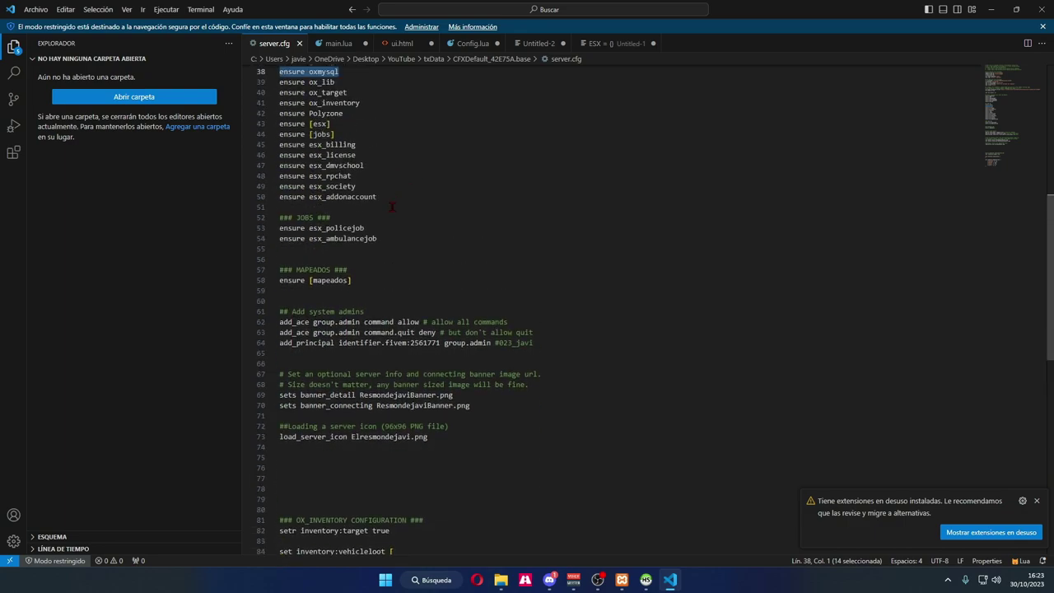
scroll(387, 213, "up", 2)
left_click_drag(393, 255, 267, 241)
left_click_drag(384, 244, 270, 243)
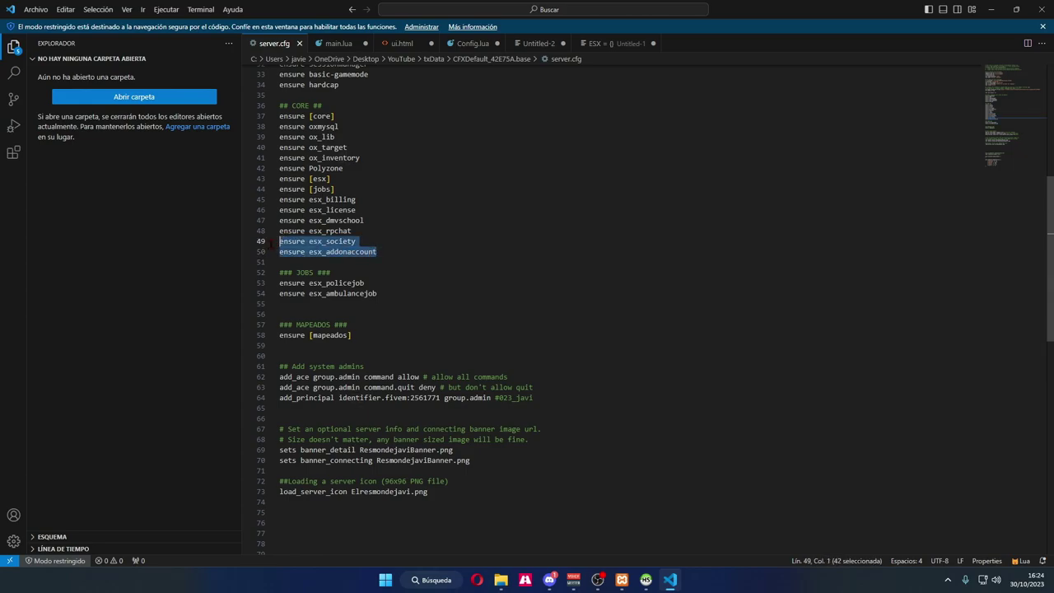
left_click(377, 251)
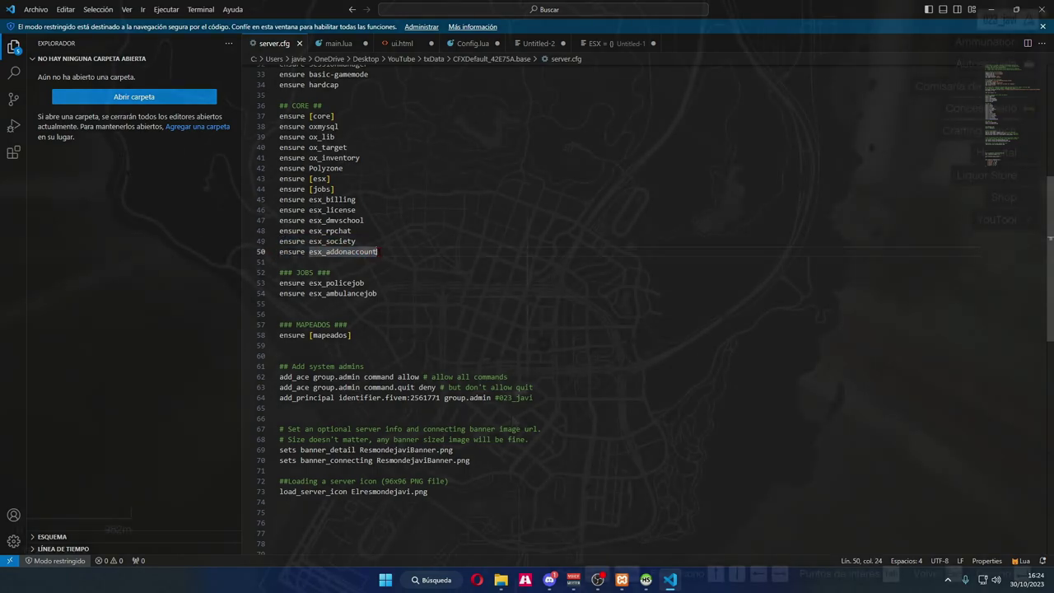
Switch to the FiveM game and teleport to the map marker with the /tpm chat command
type("t")
type("/tp")
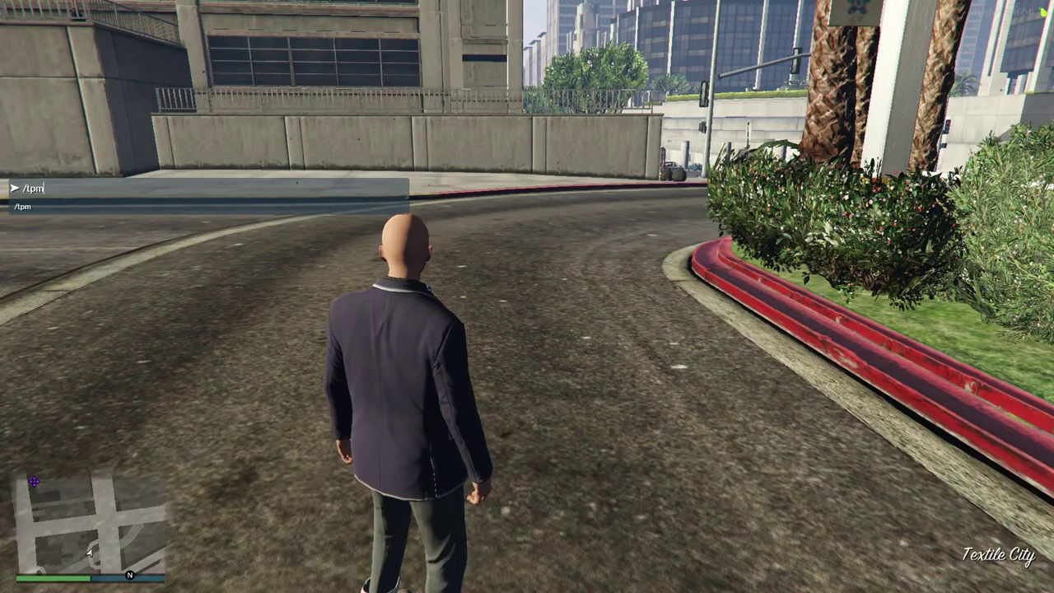
key("Return")
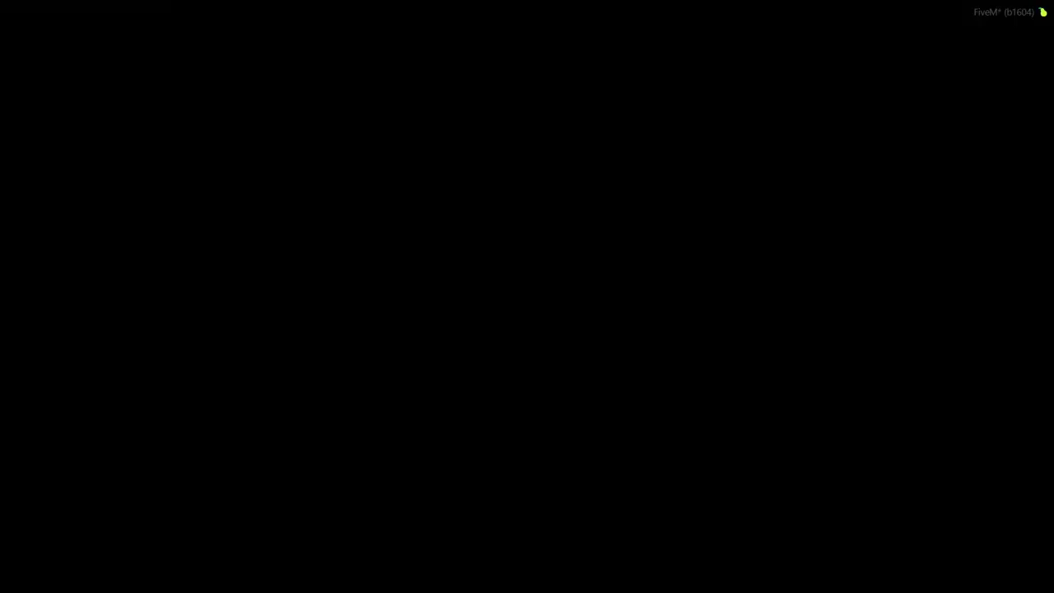